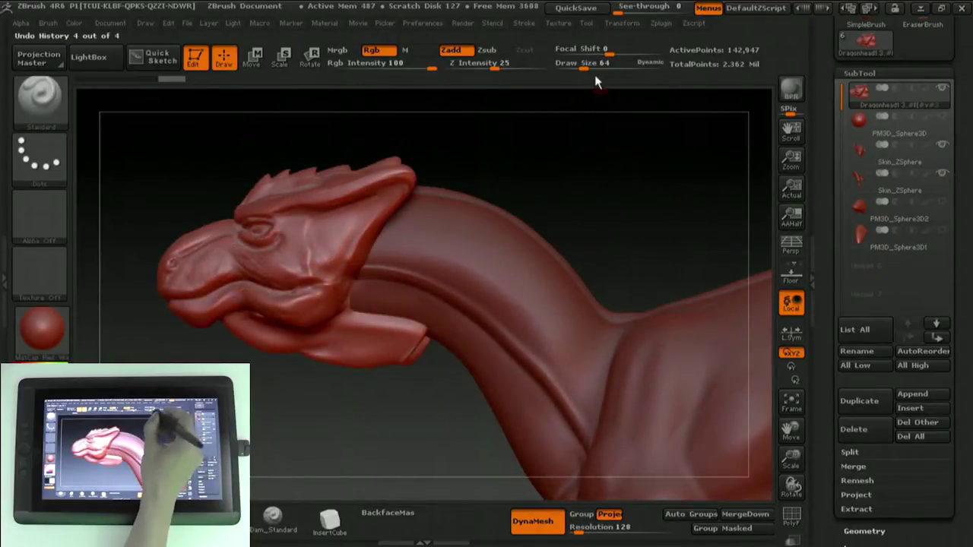
# - Raise Draw Size to 385 and mask the crest, eye, snout and muzzle, leaving the lower jaw free
pyautogui.moveTo(597, 67); pyautogui.dragTo(609, 66)
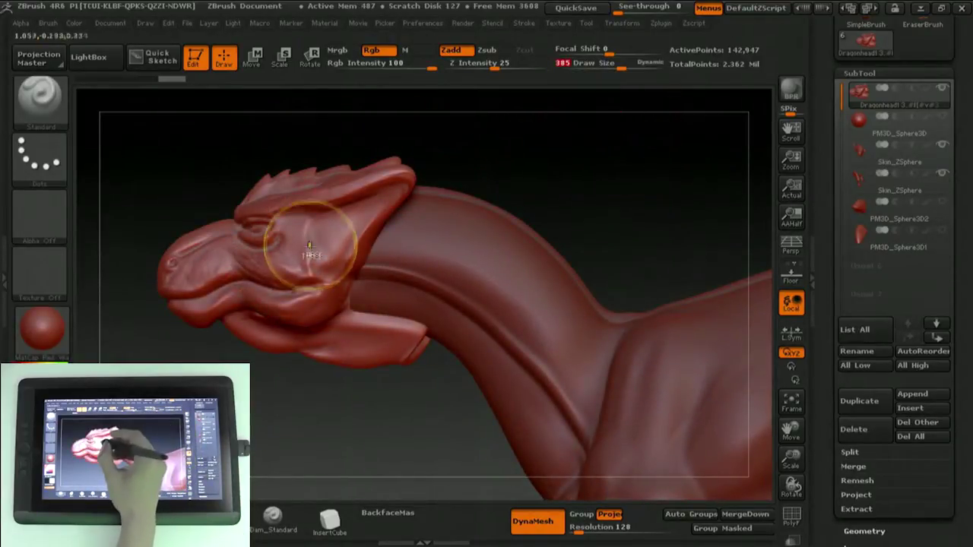
pyautogui.moveTo(282, 217)
pyautogui.keyDown('ctrl'); pyautogui.mouseDown()
pyautogui.moveTo(289, 179)
pyautogui.moveTo(395, 225)
pyautogui.mouseUp(); pyautogui.keyUp('ctrl')
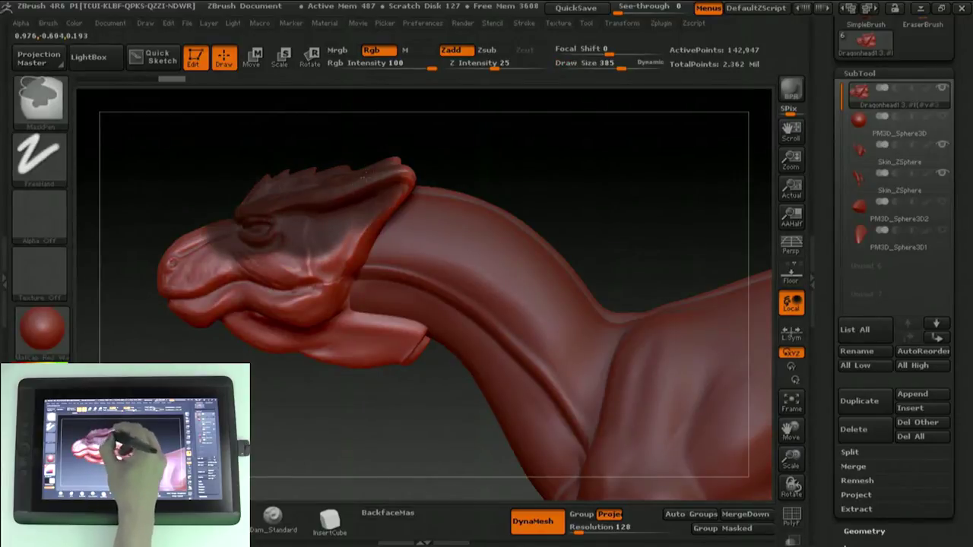
pyautogui.keyDown('ctrl'); pyautogui.moveTo(257, 225); pyautogui.dragTo(167, 285); pyautogui.keyUp('ctrl')
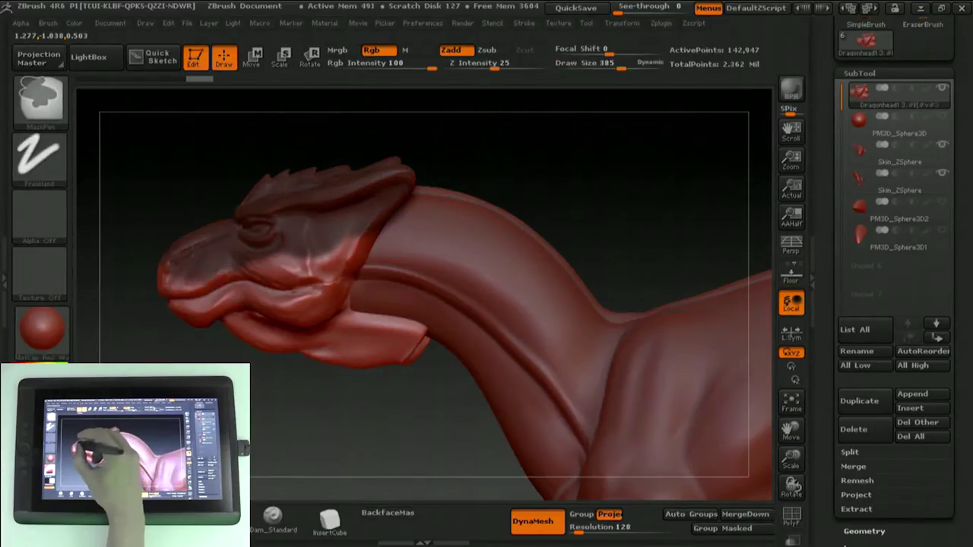
pyautogui.moveTo(320, 262)
pyautogui.keyDown('ctrl'); pyautogui.mouseDown()
pyautogui.moveTo(268, 236)
pyautogui.moveTo(353, 258)
pyautogui.mouseUp(); pyautogui.keyUp('ctrl')
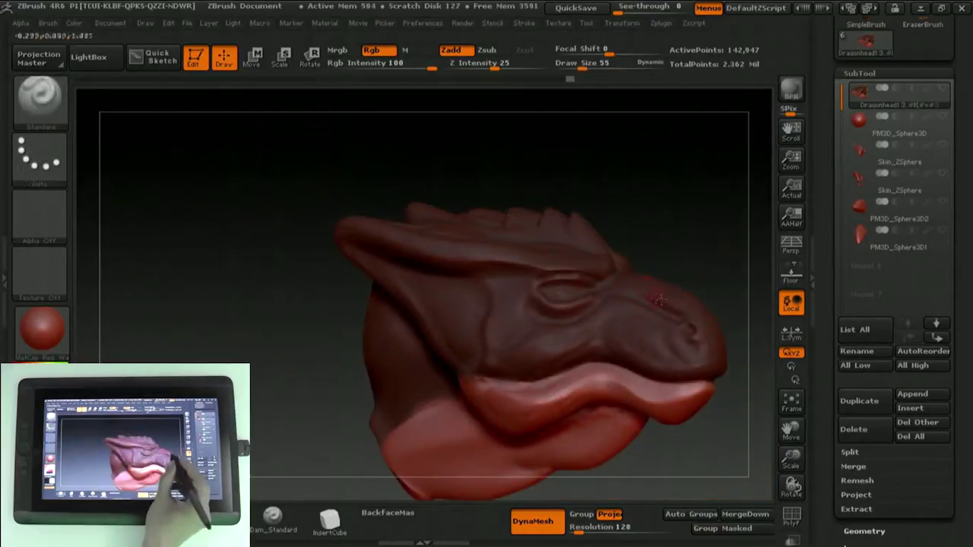
# - In a side view with Draw Size 115, trim the mask edge to follow the jaw line
pyautogui.moveTo(684, 266); pyautogui.dragTo(418, 354)
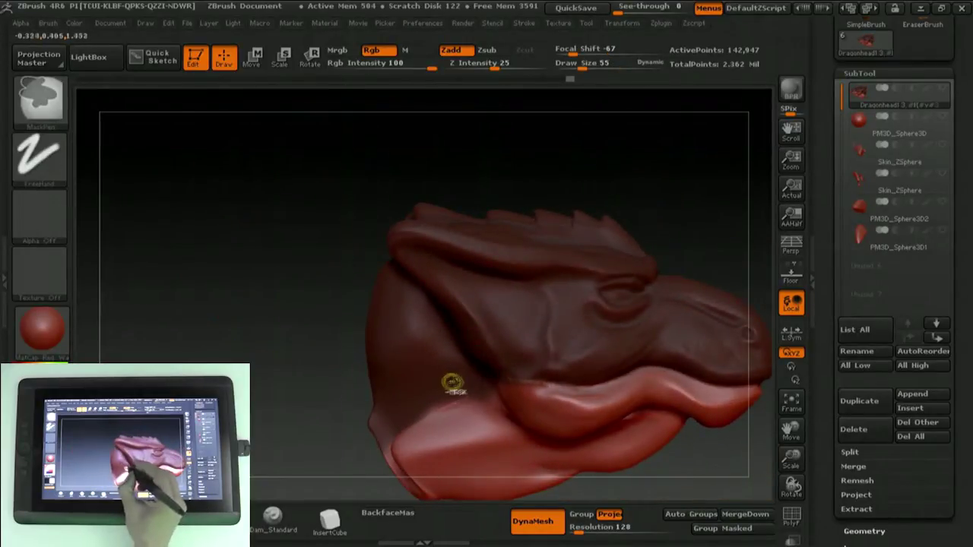
pyautogui.press('s')
pyautogui.moveTo(425, 377); pyautogui.dragTo(410, 373)
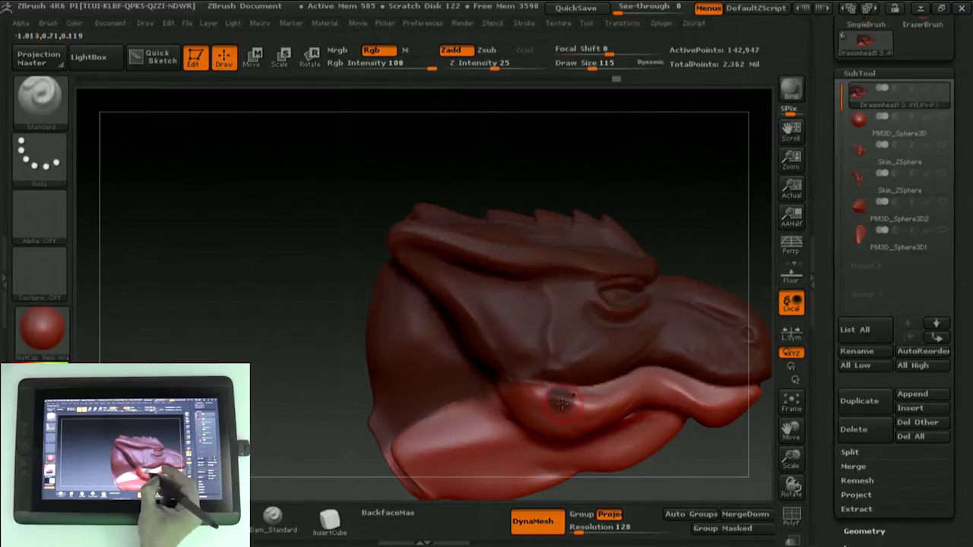
pyautogui.keyDown('ctrl'); pyautogui.moveTo(560, 409); pyautogui.dragTo(560, 418); pyautogui.keyUp('ctrl')
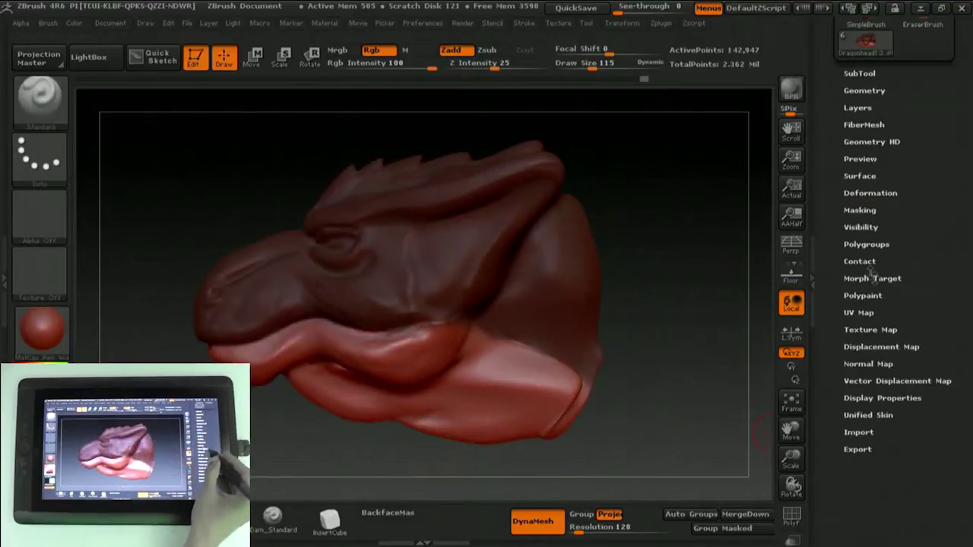
pyautogui.scroll(2, 873, 273)
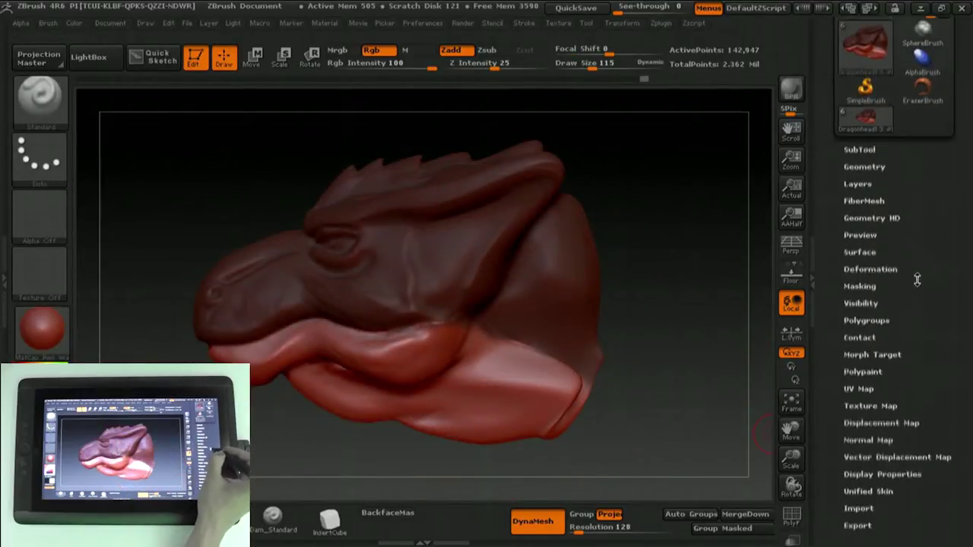
# - Use Group Masked to make the masked upper head its own polygroup, checking it with PolyF
pyautogui.click(866, 305)
pyautogui.click(860, 438)
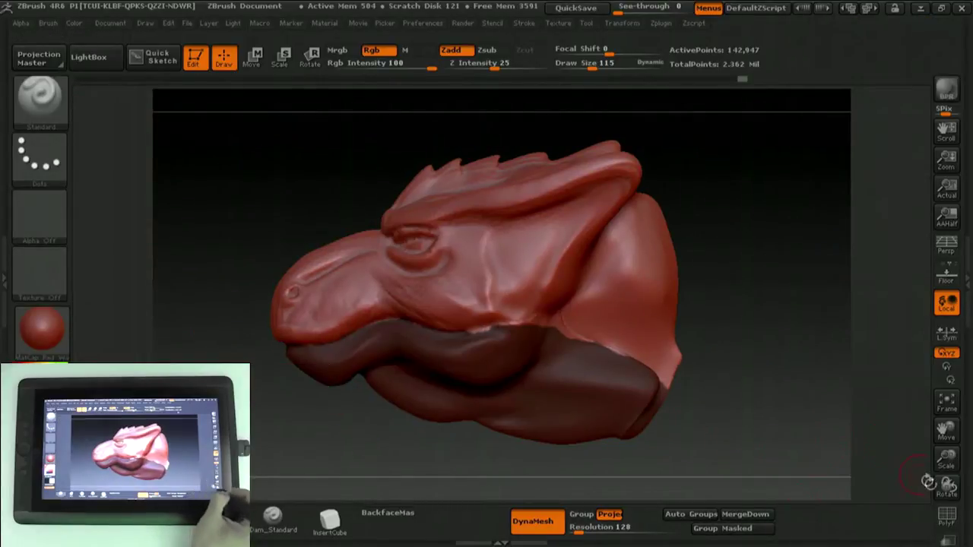
pyautogui.click(946, 517)
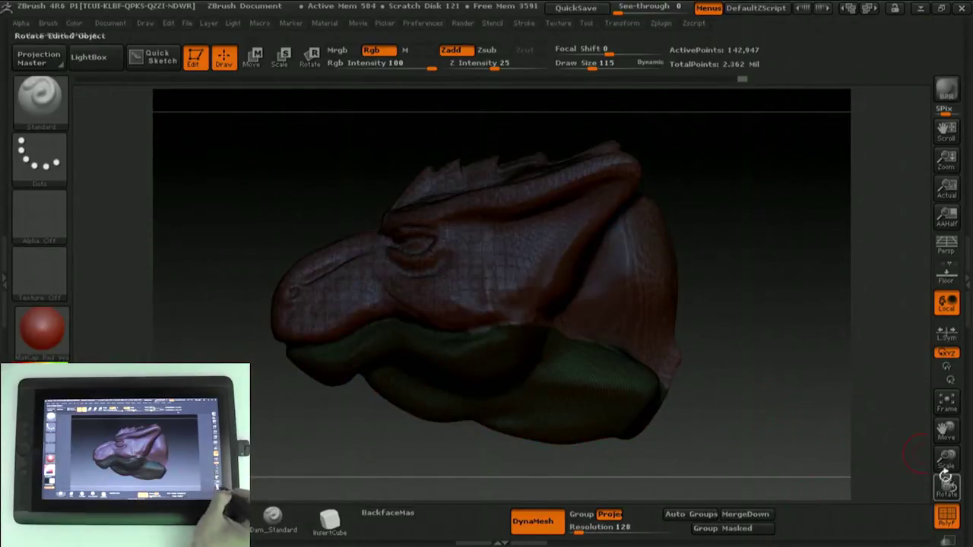
pyautogui.click(947, 517)
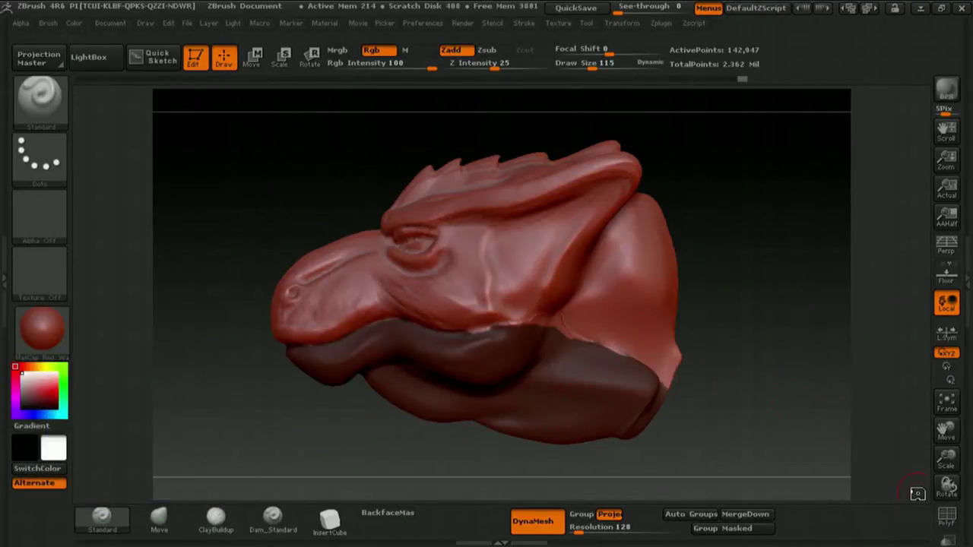
pyautogui.keyDown('alt'); pyautogui.moveTo(918, 494); pyautogui.dragTo(256, 415); pyautogui.keyUp('alt')
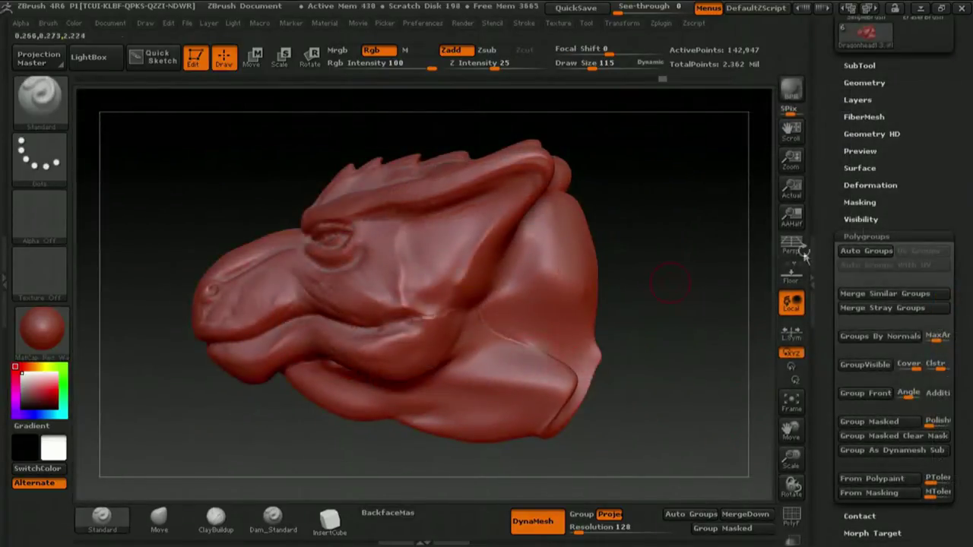
# - Run Groups Split and confirm, turning the upper head and lower jaw into two subtools
pyautogui.moveTo(926, 194); pyautogui.dragTo(923, 225)
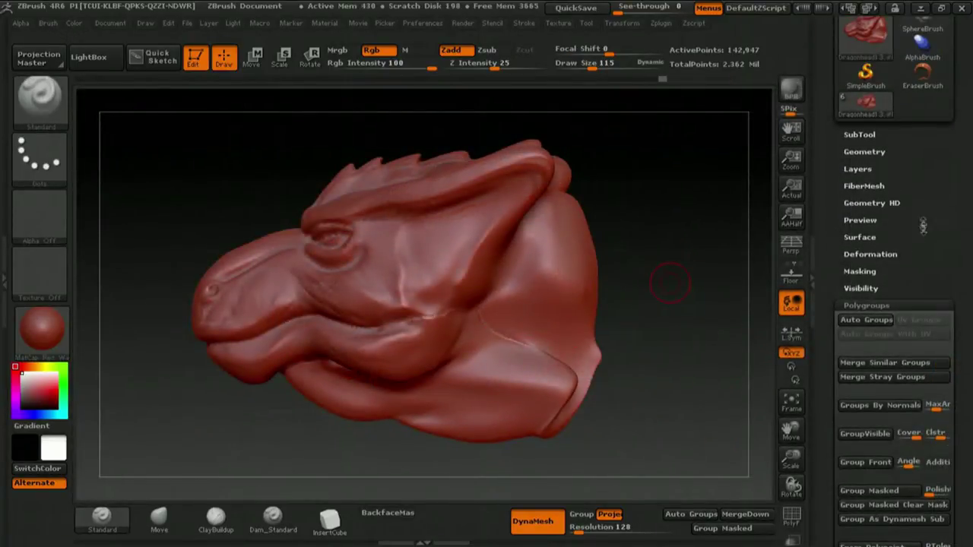
pyautogui.click(868, 135)
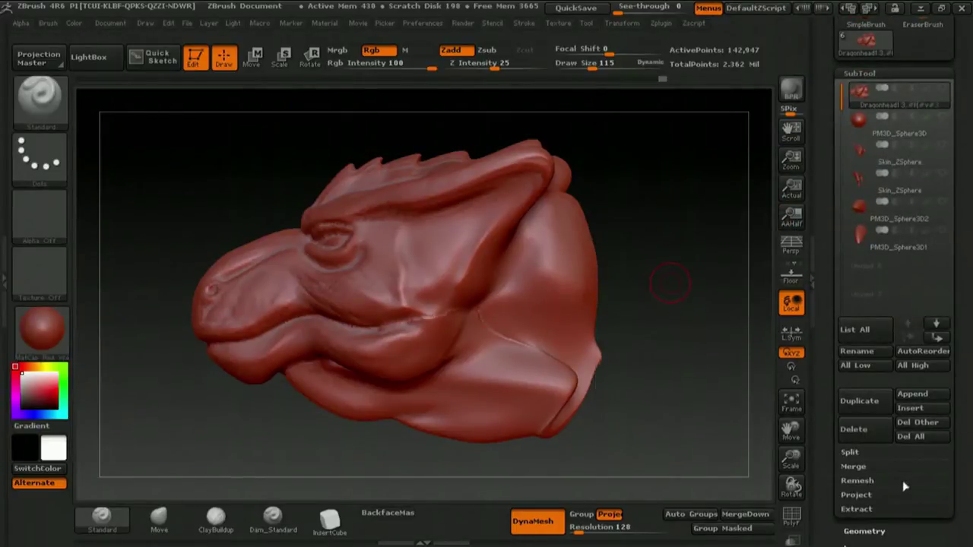
pyautogui.click(850, 454)
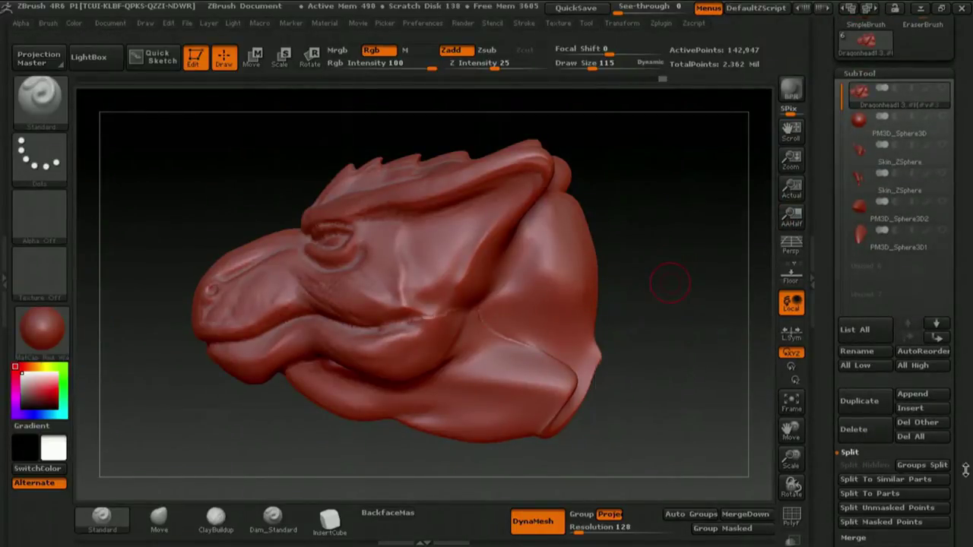
pyautogui.moveTo(965, 471); pyautogui.dragTo(969, 426)
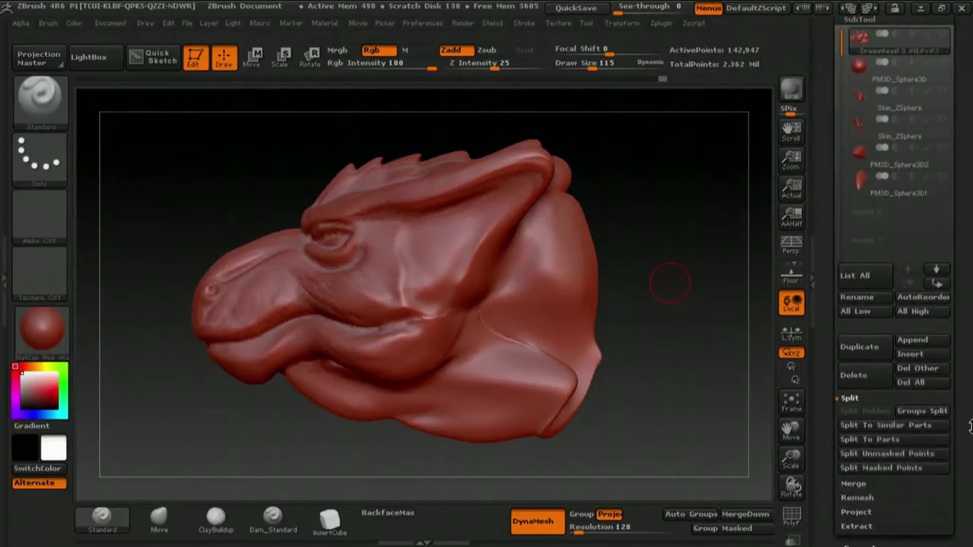
pyautogui.click(921, 411)
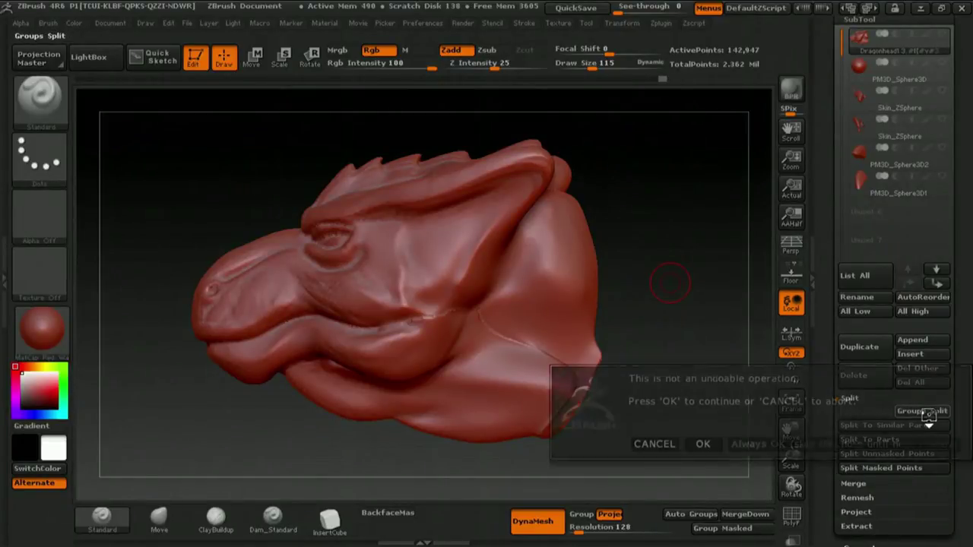
pyautogui.click(701, 444)
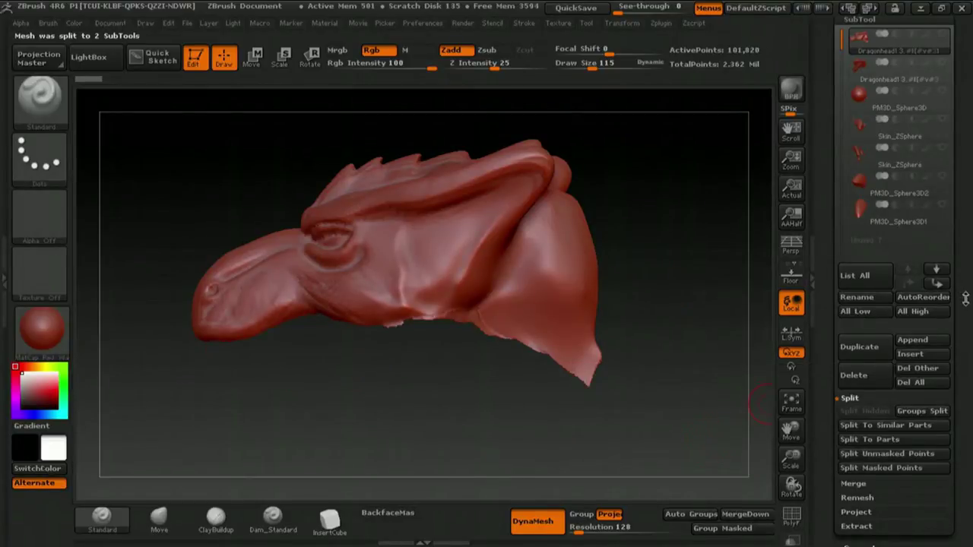
pyautogui.moveTo(966, 298); pyautogui.dragTo(938, 411)
# - Select the lower jaw subtool and rotate it down from the hinge with a transpose line to open the mouth
pyautogui.click(865, 316)
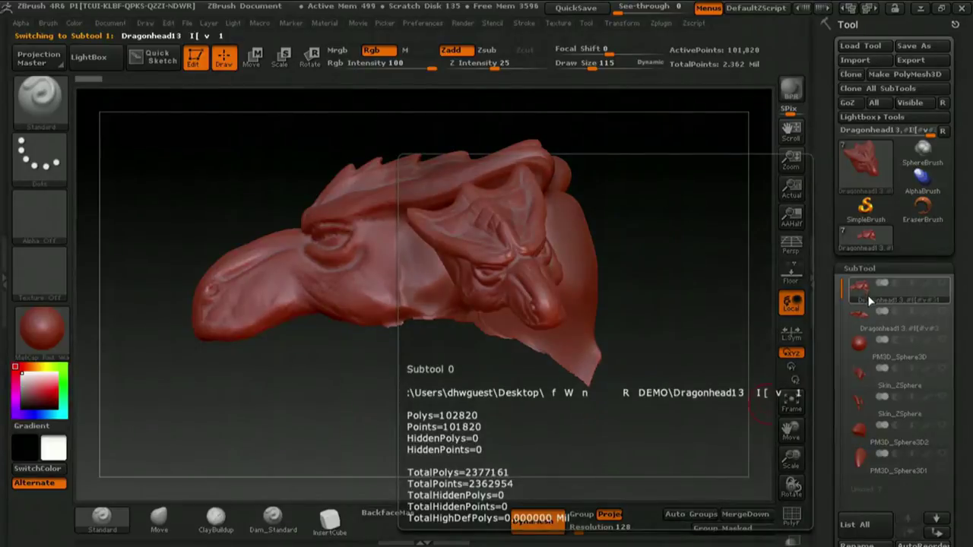
pyautogui.click(866, 298)
pyautogui.click(866, 298)
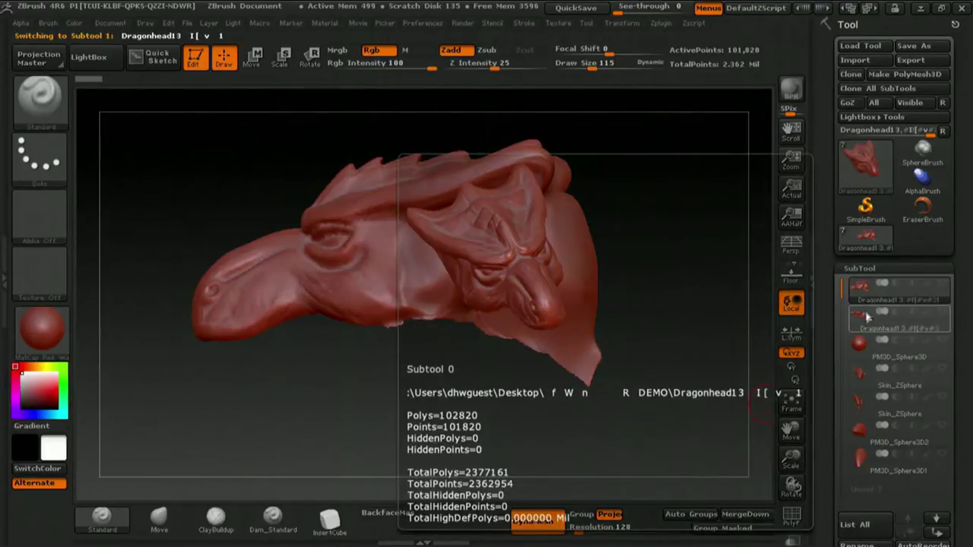
pyautogui.press('r')
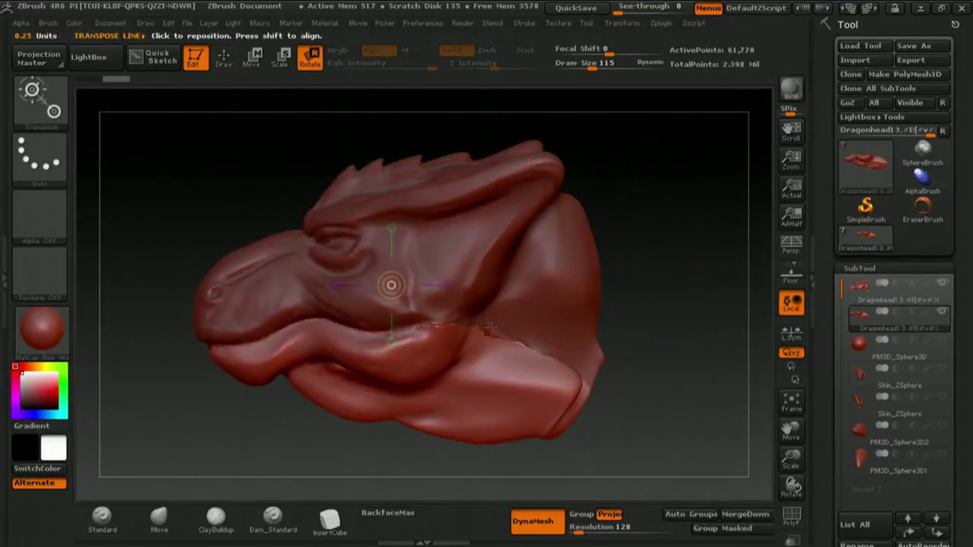
pyautogui.keyDown('shift'); pyautogui.moveTo(462, 328); pyautogui.dragTo(166, 454); pyautogui.keyUp('shift')
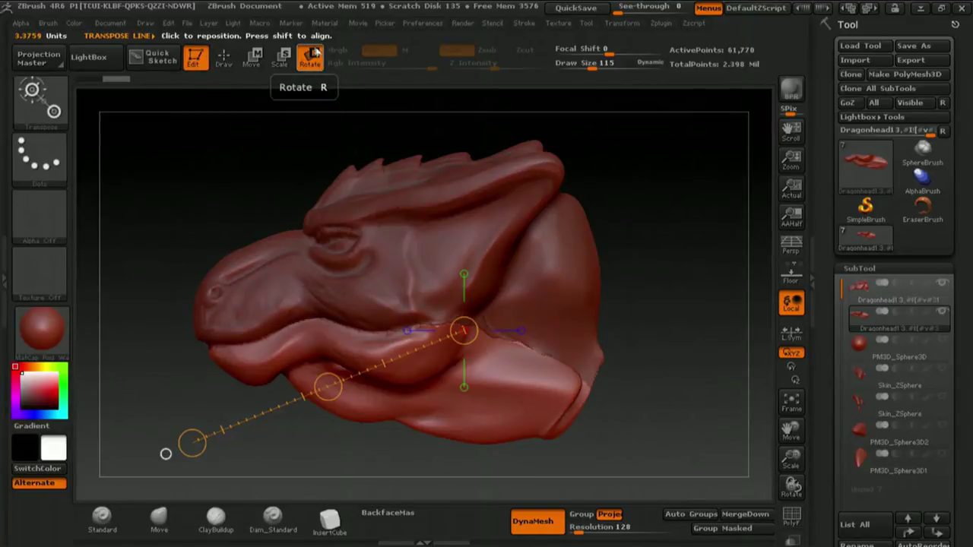
pyautogui.moveTo(432, 265); pyautogui.dragTo(386, 248)
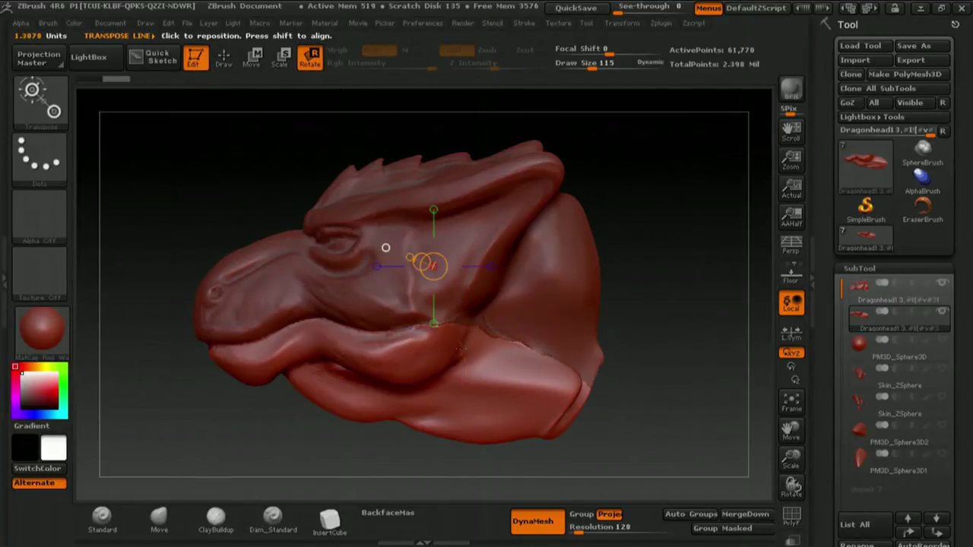
pyautogui.moveTo(459, 334); pyautogui.dragTo(152, 443)
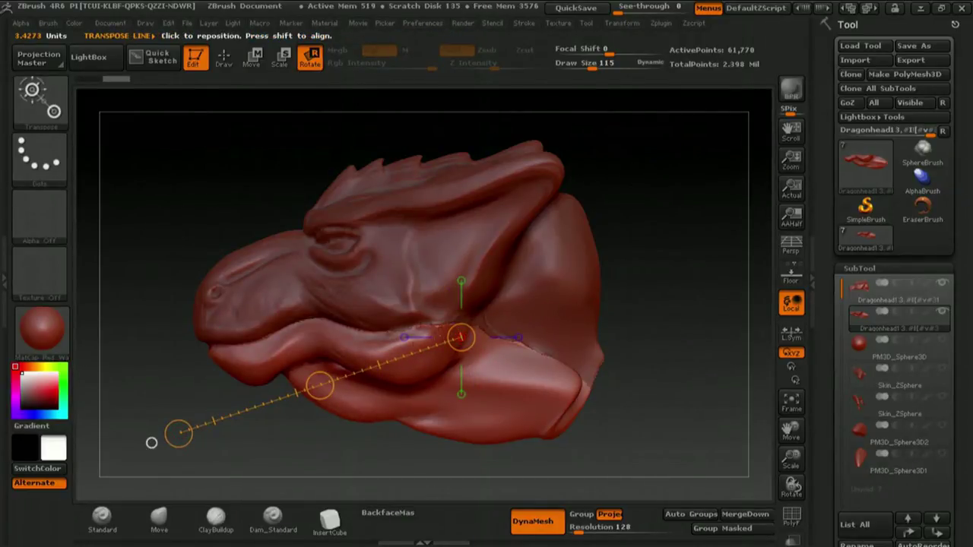
pyautogui.moveTo(179, 433)
pyautogui.mouseDown()
pyautogui.moveTo(250, 496)
pyautogui.moveTo(251, 476)
pyautogui.mouseUp()
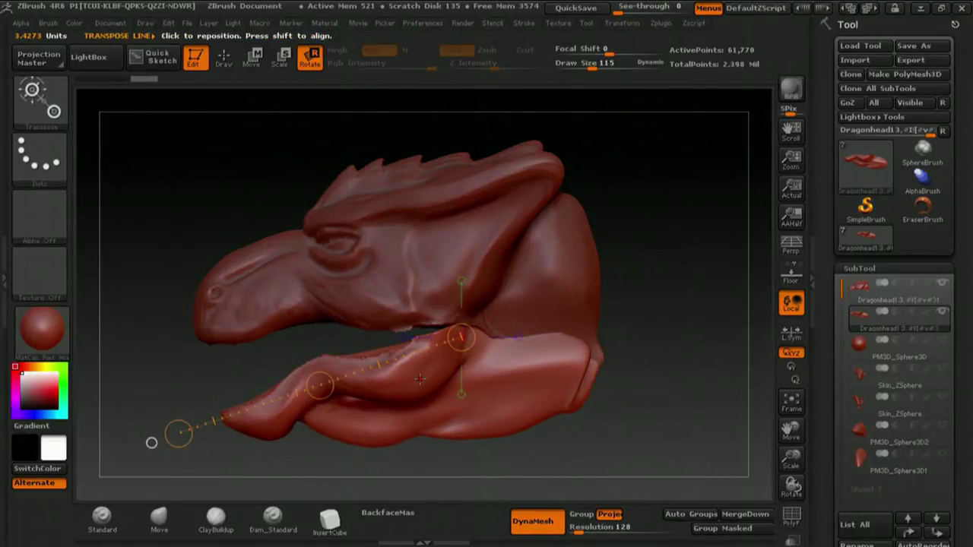
pyautogui.press('q')
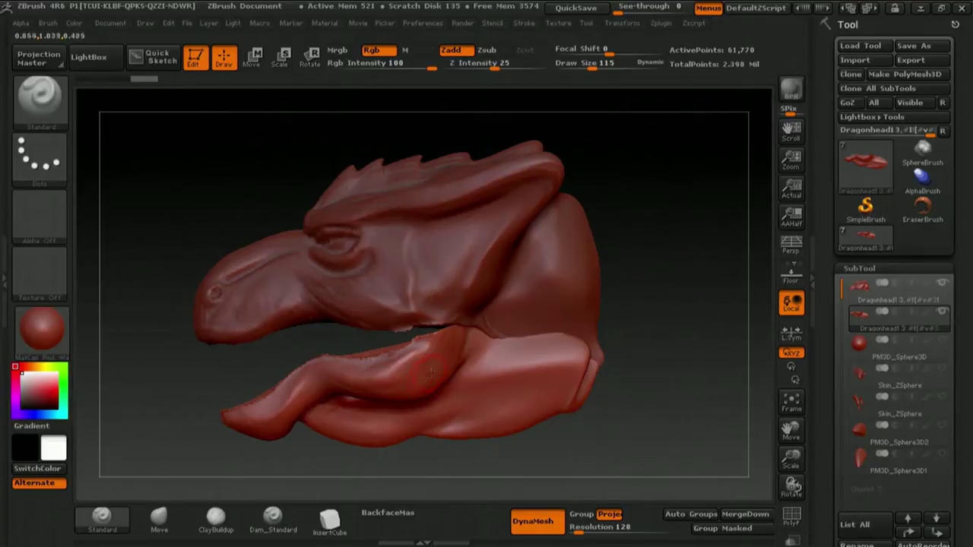
# - Try Dam_Standard, then settle on ClayBuildup at Z Intensity 20 and zoom in on the jaw
pyautogui.click(272, 519)
pyautogui.moveTo(260, 482)
pyautogui.mouseDown()
pyautogui.moveTo(256, 314)
pyautogui.moveTo(299, 371)
pyautogui.mouseUp()
pyautogui.click(216, 520)
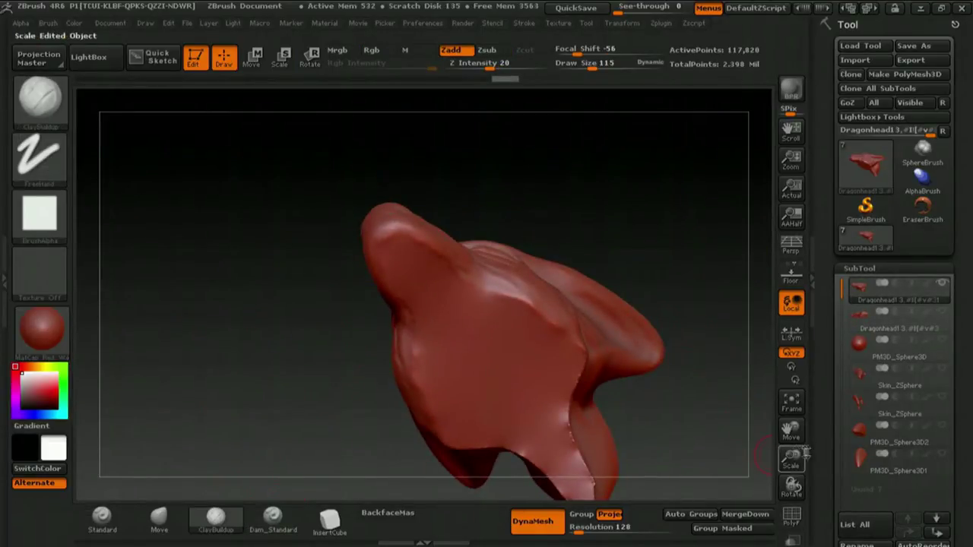
pyautogui.moveTo(792, 460); pyautogui.dragTo(773, 476)
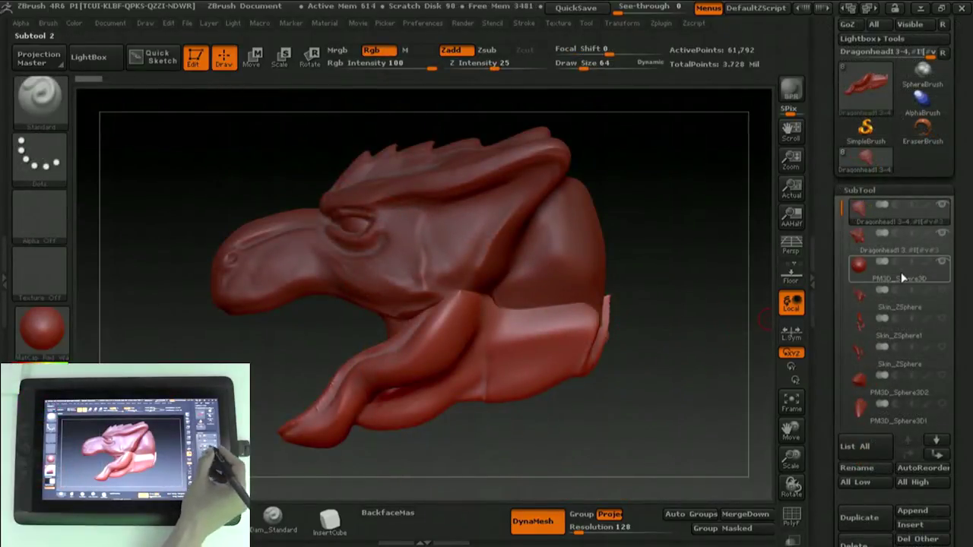
pyautogui.moveTo(866, 213)
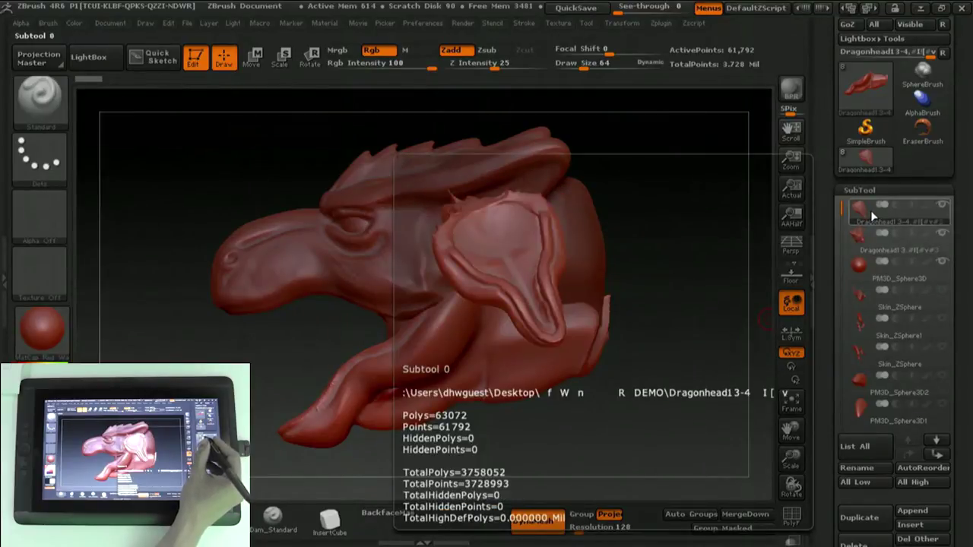
# - Scroll the SubTool list and pick PM3D_Sphere3D1 as the active subtool
pyautogui.moveTo(456, 354)
pyautogui.mouseDown()
pyautogui.moveTo(618, 353)
pyautogui.moveTo(725, 376)
pyautogui.moveTo(571, 370)
pyautogui.mouseUp()
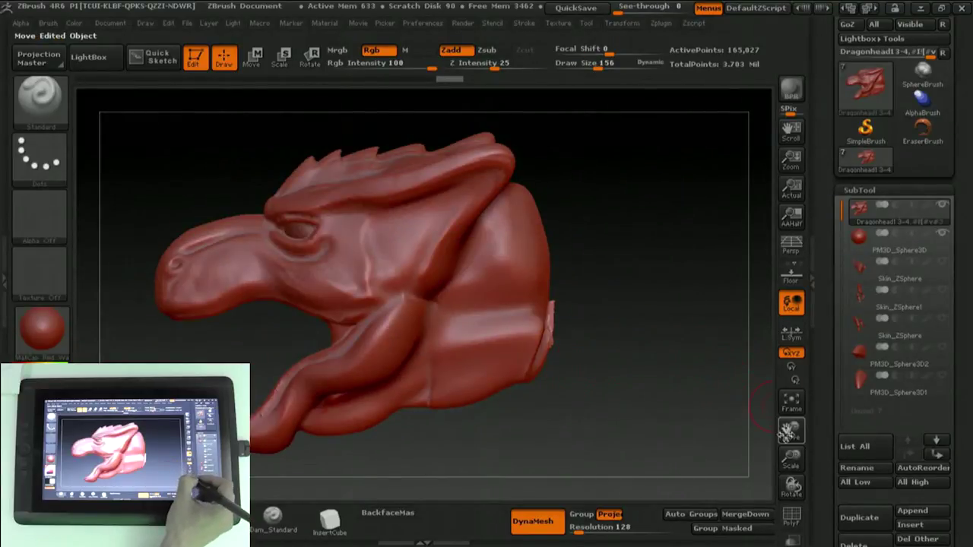
pyautogui.moveTo(790, 430); pyautogui.dragTo(794, 422)
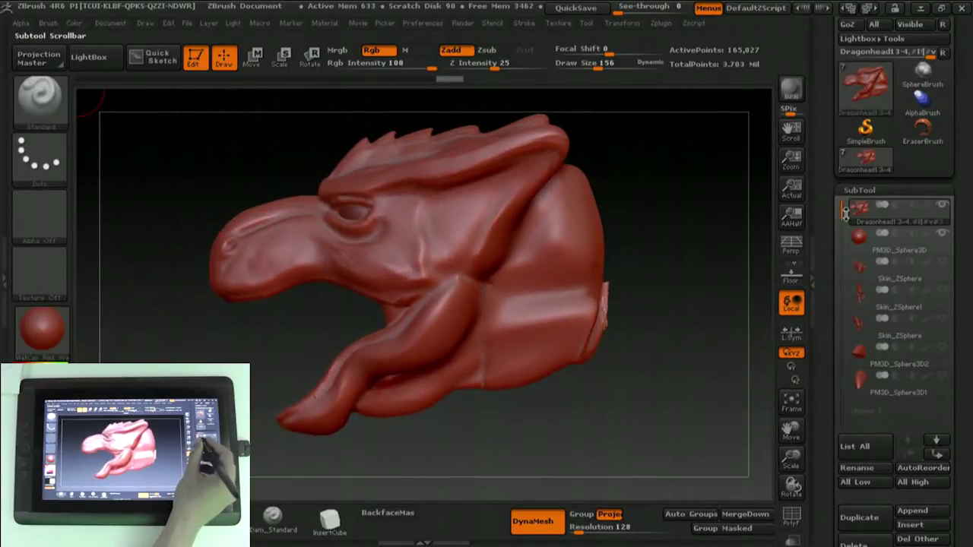
pyautogui.moveTo(845, 212); pyautogui.dragTo(822, 314)
pyautogui.click(859, 307)
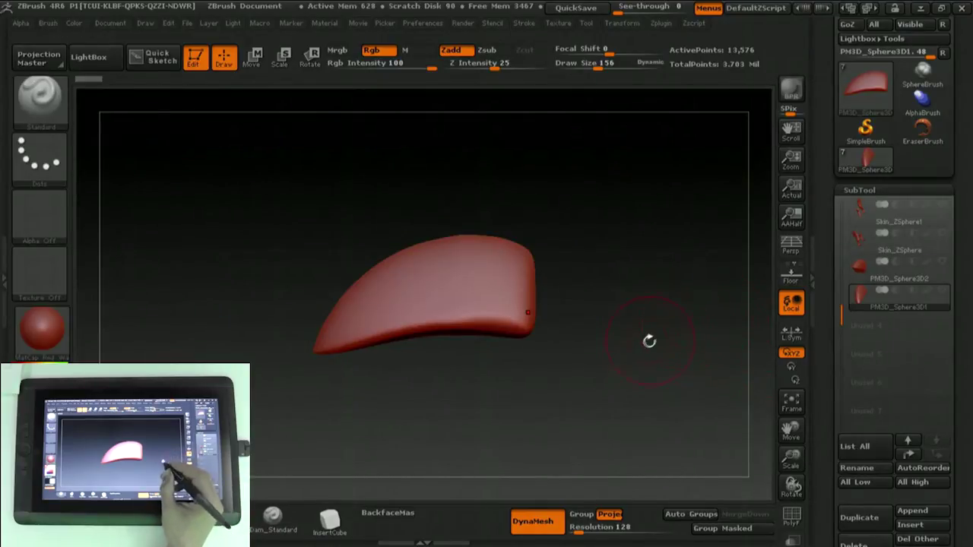
# - Frame the pointed piece and create a new InsertMesh brush from it
pyautogui.moveTo(621, 328)
pyautogui.mouseDown()
pyautogui.moveTo(656, 318)
pyautogui.moveTo(647, 314)
pyautogui.mouseUp()
pyautogui.moveTo(658, 347); pyautogui.dragTo(767, 384)
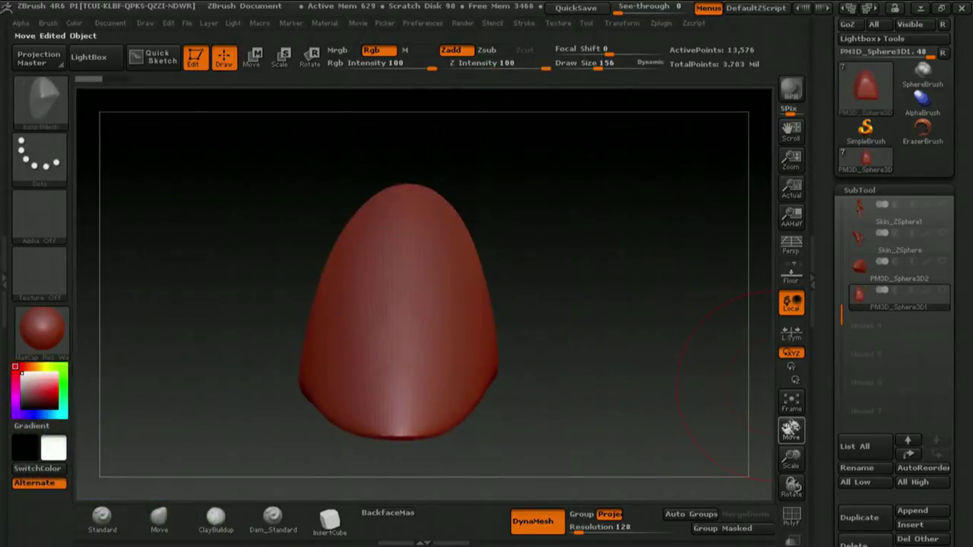
pyautogui.click(791, 401)
pyautogui.click(55, 111)
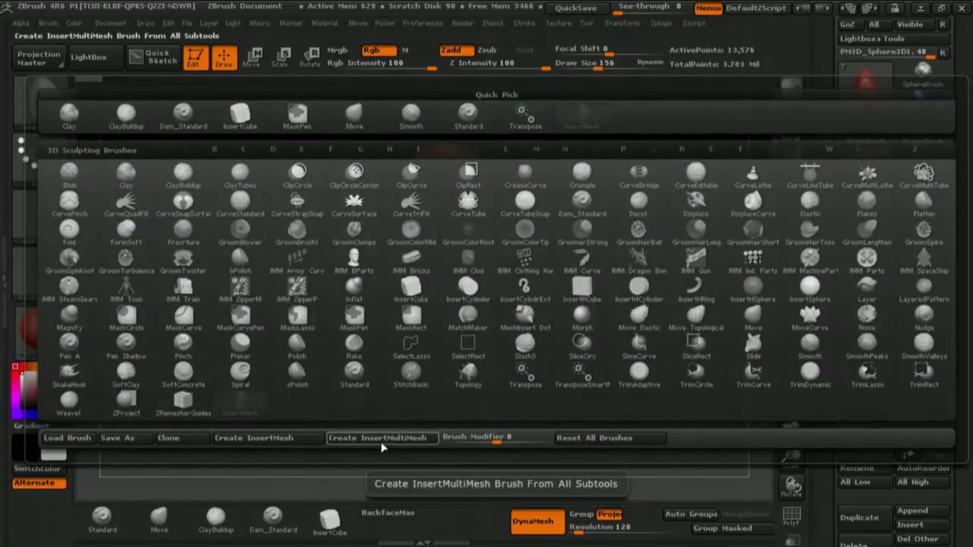
pyautogui.click(319, 438)
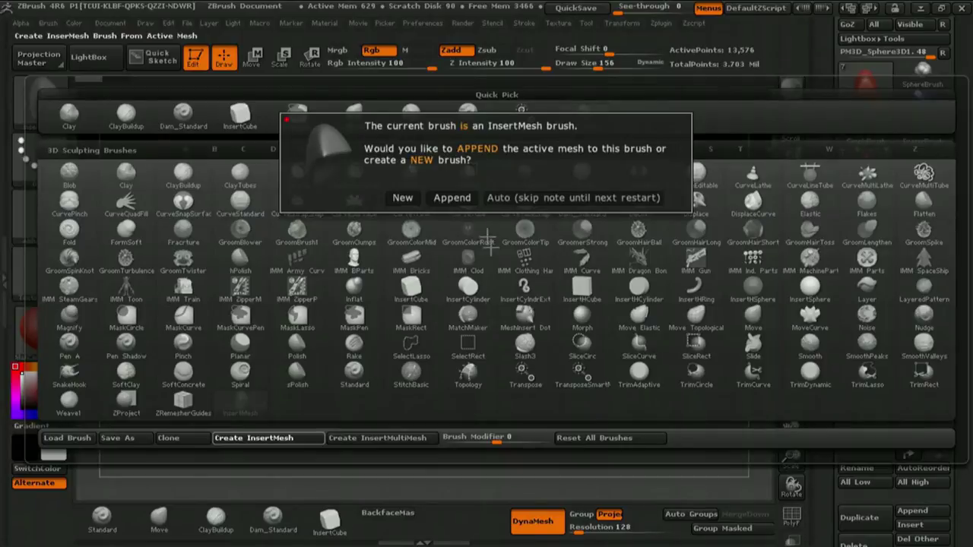
pyautogui.click(403, 198)
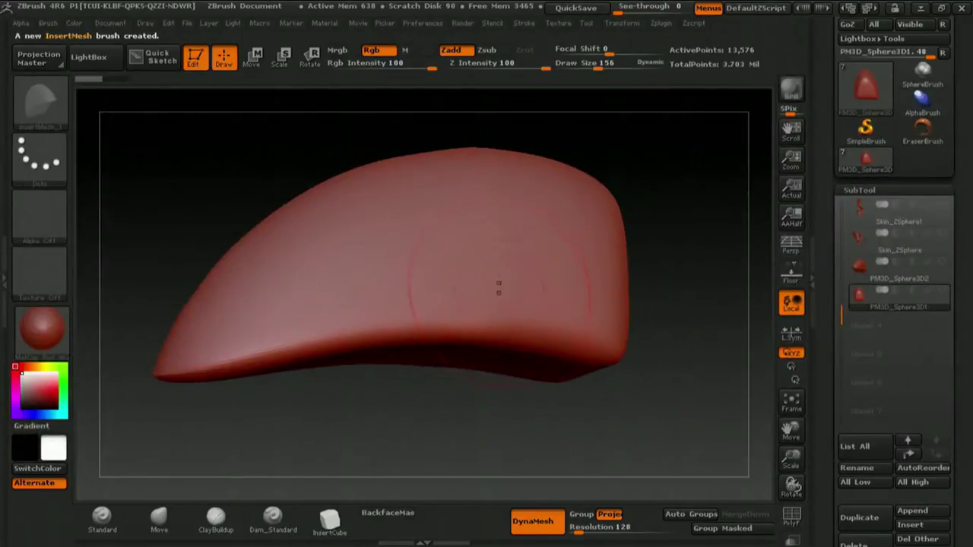
# - Stamp four tooth shapes in a row along the curved wedge
pyautogui.moveTo(413, 236); pyautogui.dragTo(412, 222)
pyautogui.moveTo(332, 247); pyautogui.dragTo(332, 233)
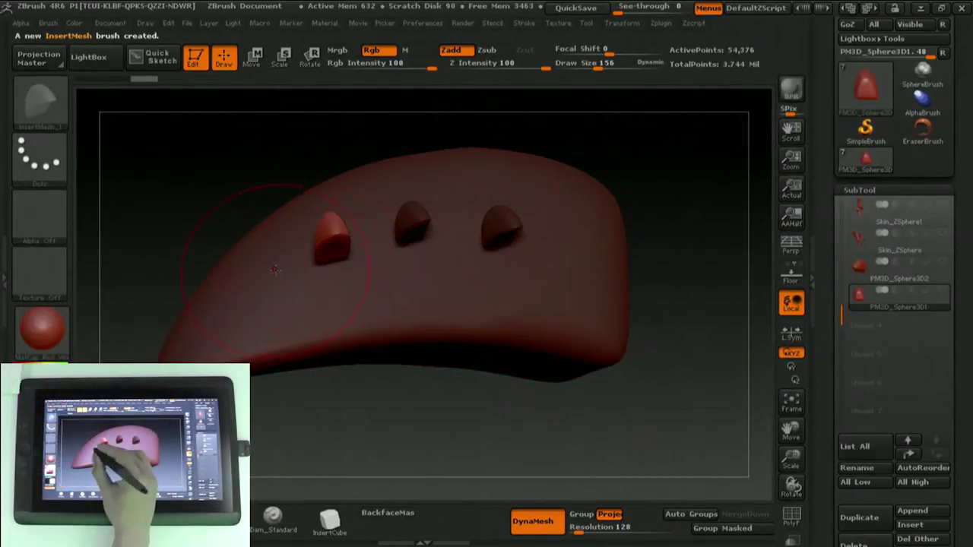
pyautogui.moveTo(276, 266); pyautogui.dragTo(276, 252)
pyautogui.moveTo(562, 289); pyautogui.dragTo(583, 288)
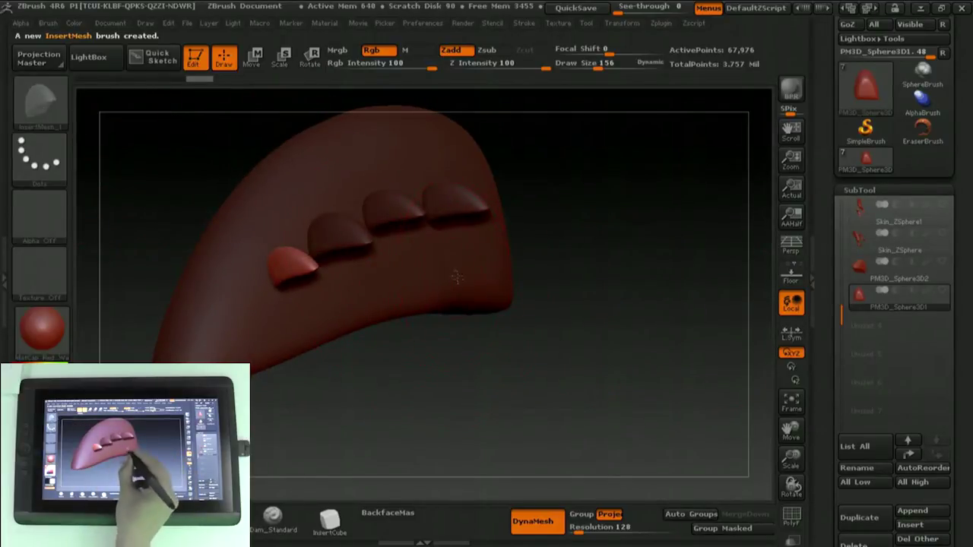
pyautogui.moveTo(456, 277); pyautogui.dragTo(461, 266)
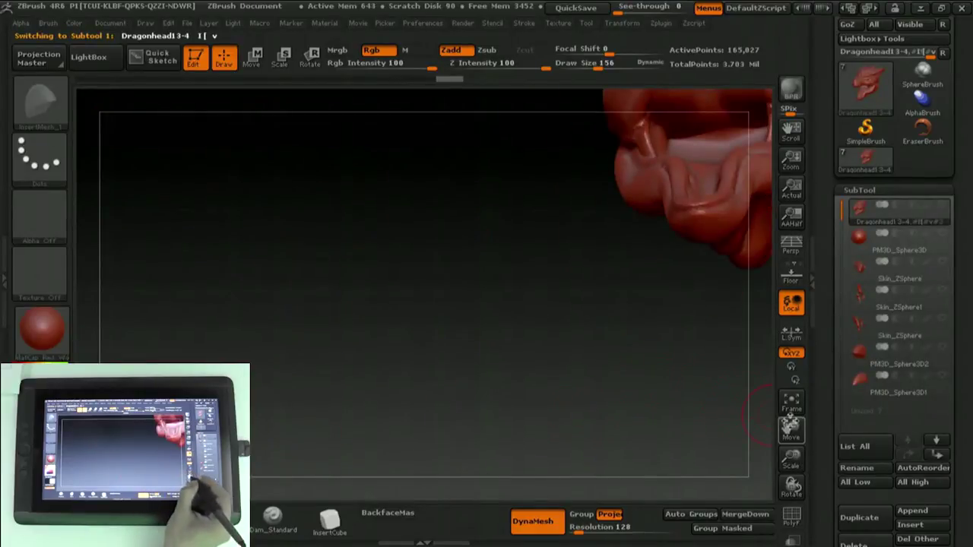
# - Center the open mouth in a side profile view and mask the whole dragon head
pyautogui.moveTo(760, 414); pyautogui.dragTo(566, 390)
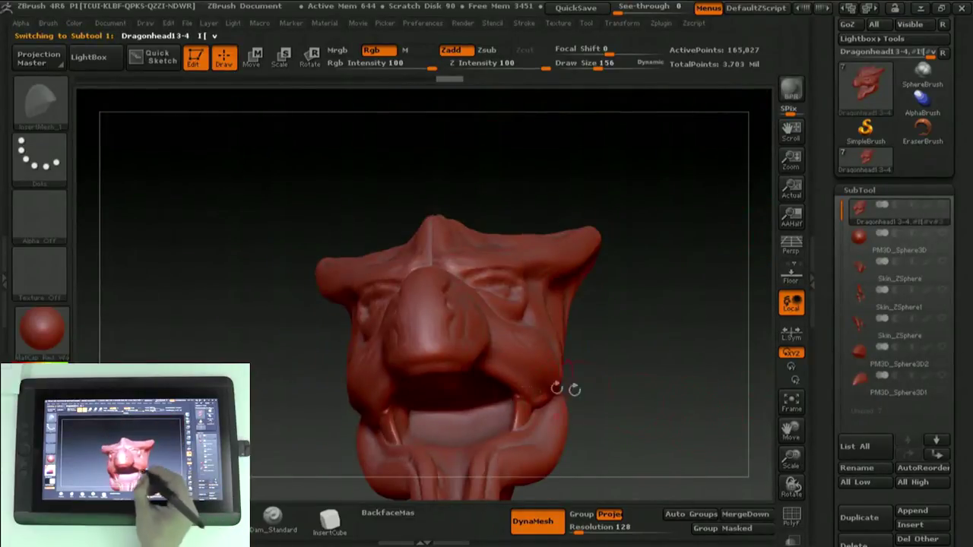
pyautogui.moveTo(785, 428); pyautogui.dragTo(597, 394)
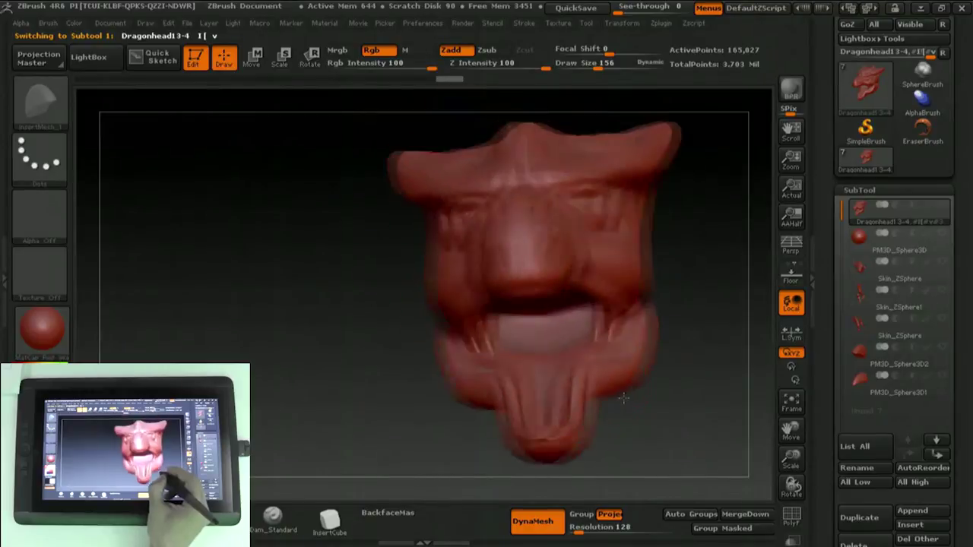
pyautogui.moveTo(605, 423)
pyautogui.mouseDown()
pyautogui.moveTo(623, 470)
pyautogui.moveTo(643, 461)
pyautogui.mouseUp()
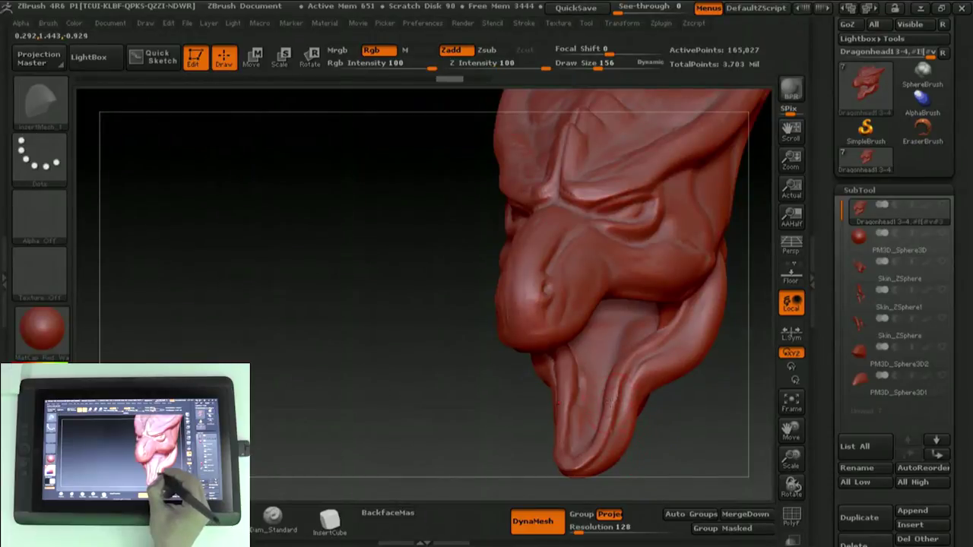
pyautogui.hotkey('ctrl', 'a')
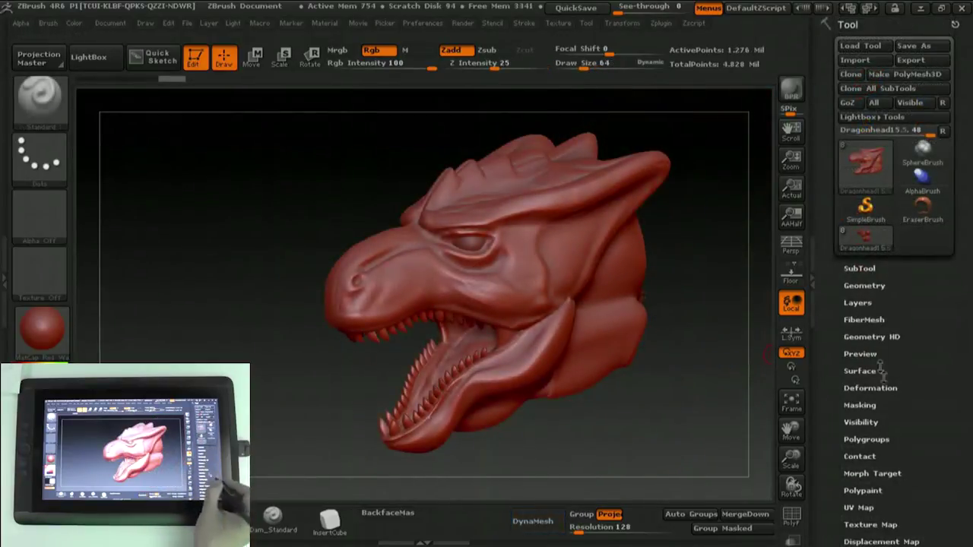
# - Append a Sphere3D mesh as a new subtool of the dragon head
pyautogui.moveTo(921, 404); pyautogui.dragTo(828, 226)
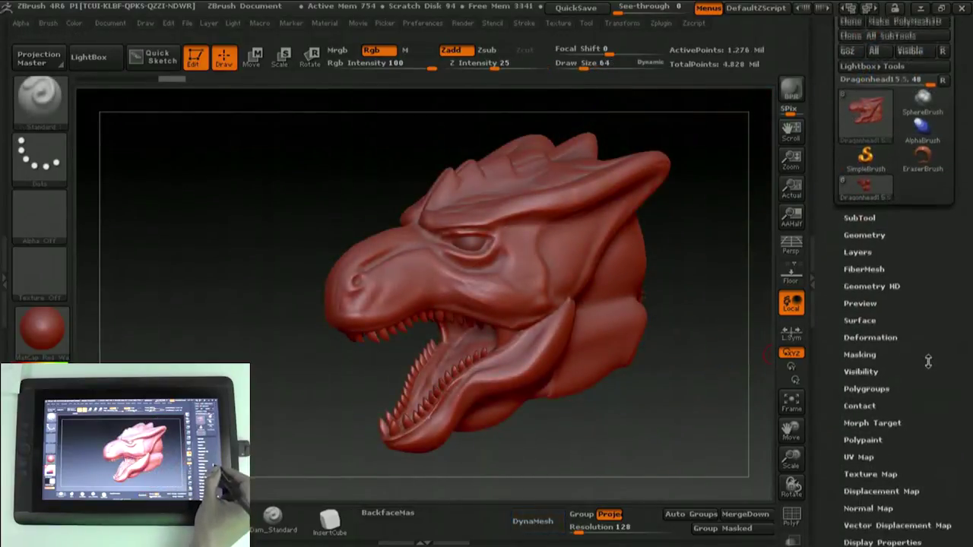
pyautogui.click(863, 220)
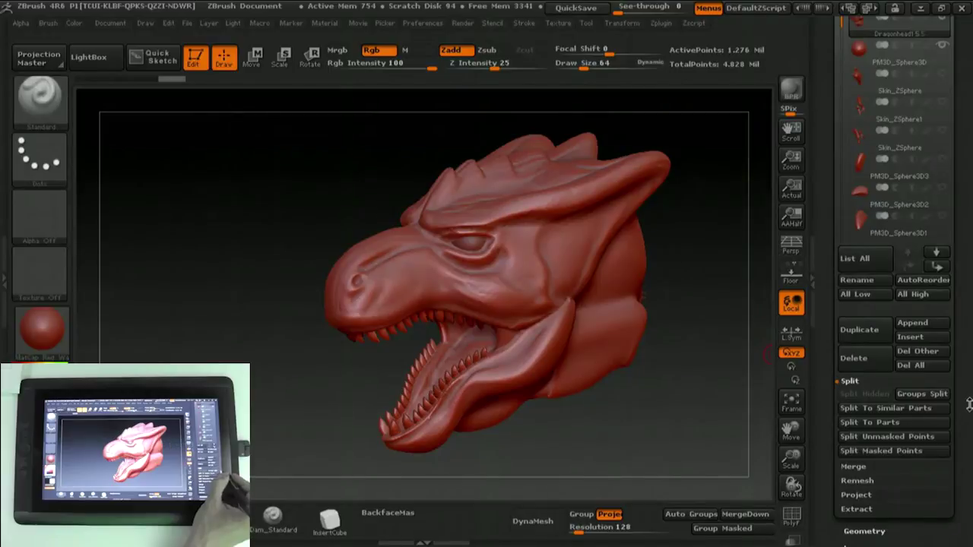
pyautogui.click(906, 315)
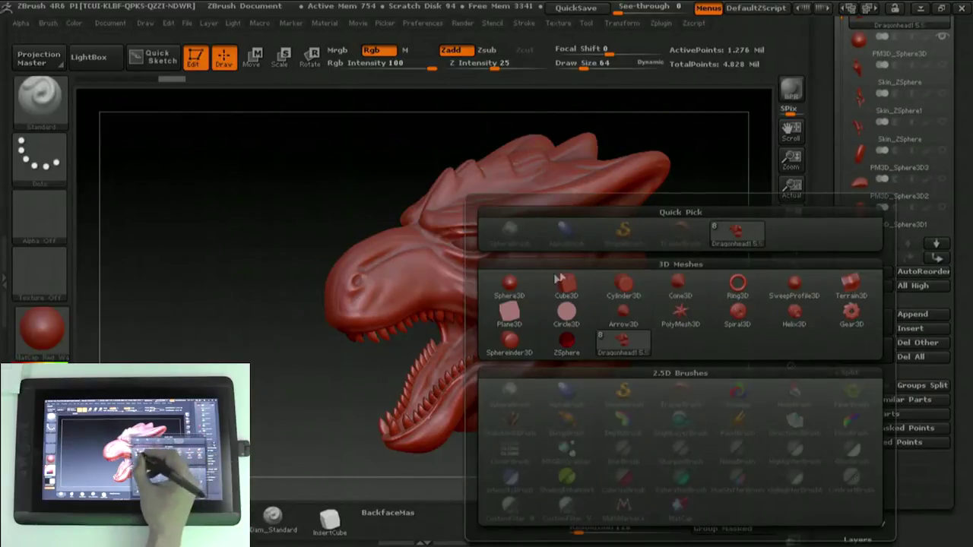
pyautogui.click(514, 283)
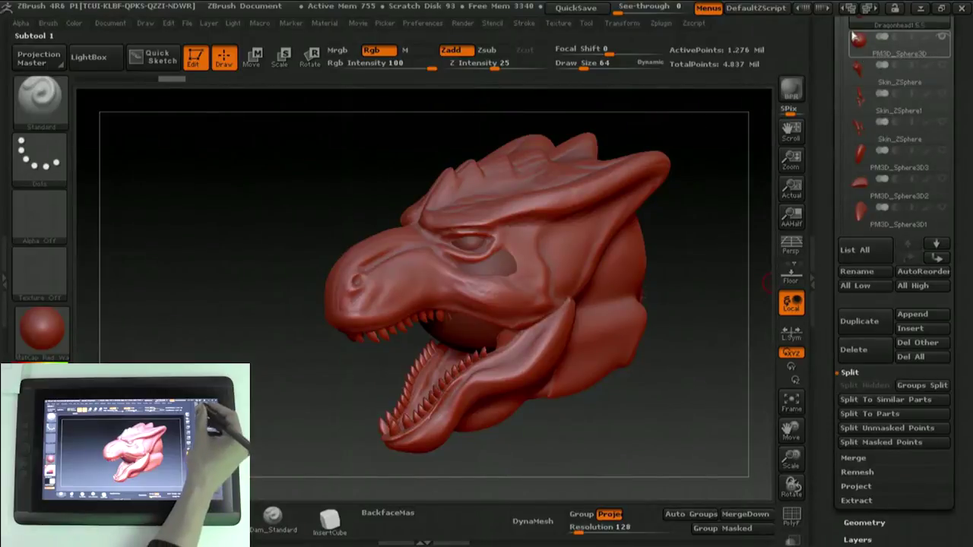
# - Select the new PM3D_Sphere3D subtool to make it active
pyautogui.moveTo(852, 201); pyautogui.dragTo(853, 354)
pyautogui.click(859, 205)
pyautogui.moveTo(815, 396); pyautogui.dragTo(815, 285)
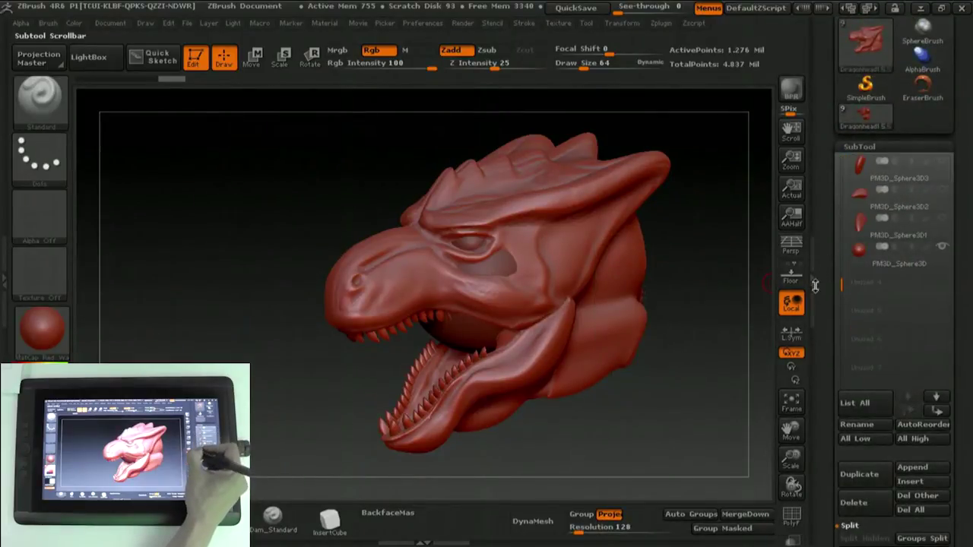
pyautogui.click(863, 261)
# - Move the sphere subtool out to the left of the dragon head
pyautogui.press('w')
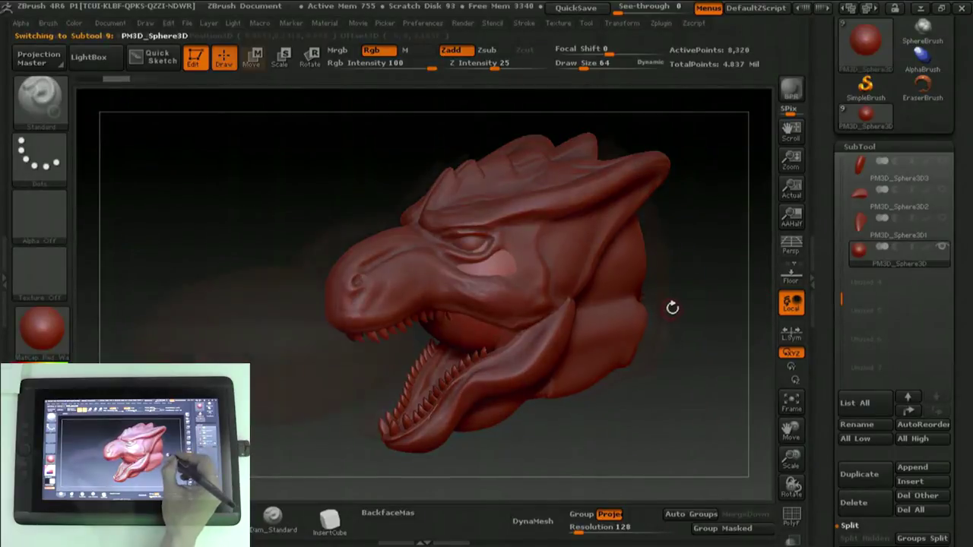
pyautogui.moveTo(518, 279); pyautogui.dragTo(192, 289)
pyautogui.moveTo(623, 441); pyautogui.dragTo(577, 426)
pyautogui.moveTo(426, 319)
pyautogui.mouseDown()
pyautogui.moveTo(459, 317)
pyautogui.moveTo(180, 314)
pyautogui.mouseUp()
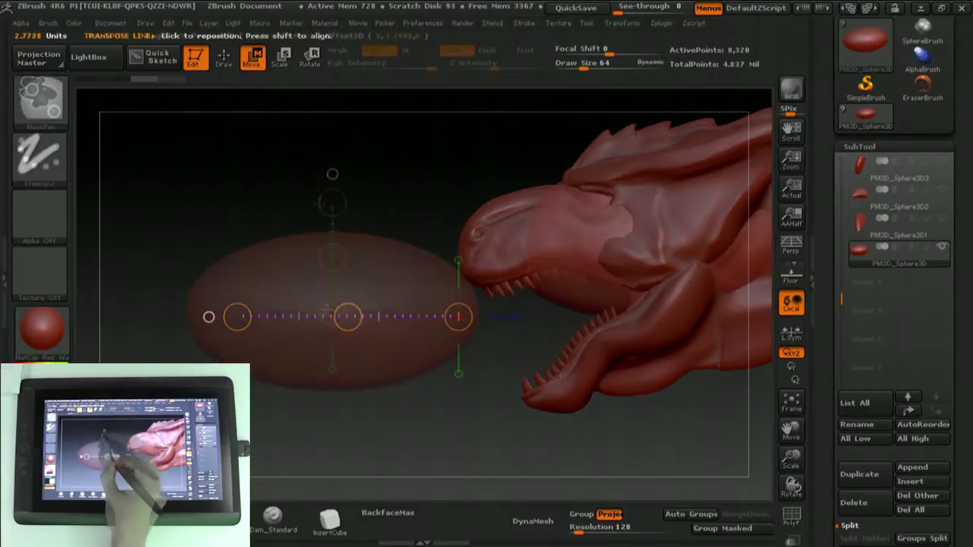
# - Stretch the sphere into a long, thin spindle and show its PolyF wireframe
pyautogui.moveTo(331, 201)
pyautogui.mouseDown()
pyautogui.moveTo(332, 312)
pyautogui.moveTo(412, 358)
pyautogui.mouseUp()
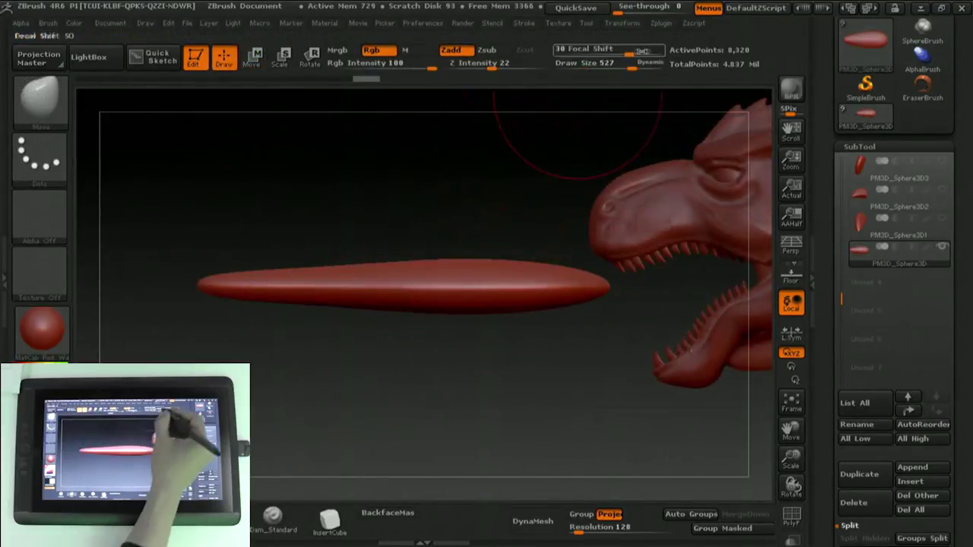
pyautogui.click(791, 517)
pyautogui.moveTo(355, 246)
pyautogui.mouseDown()
pyautogui.moveTo(408, 169)
pyautogui.moveTo(308, 285)
pyautogui.mouseUp()
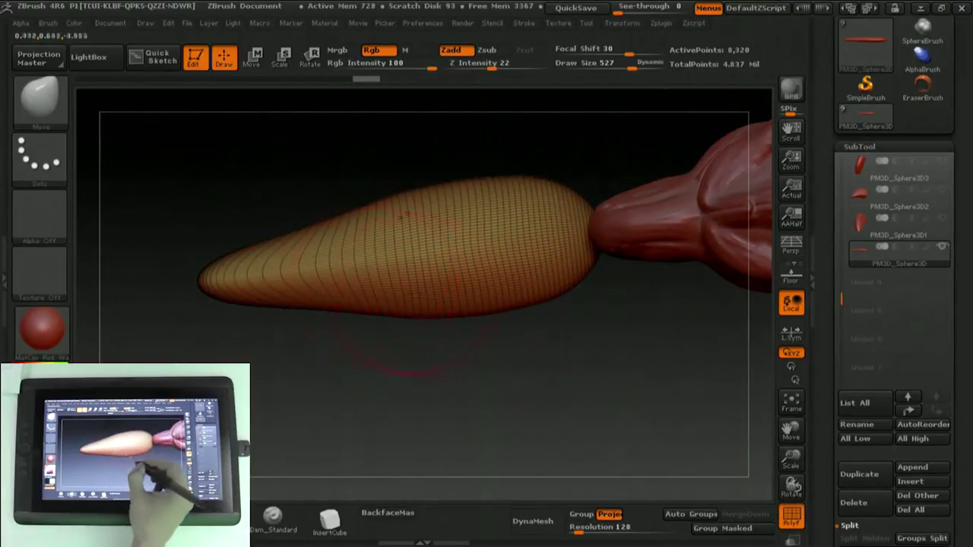
pyautogui.moveTo(465, 403); pyautogui.dragTo(447, 306)
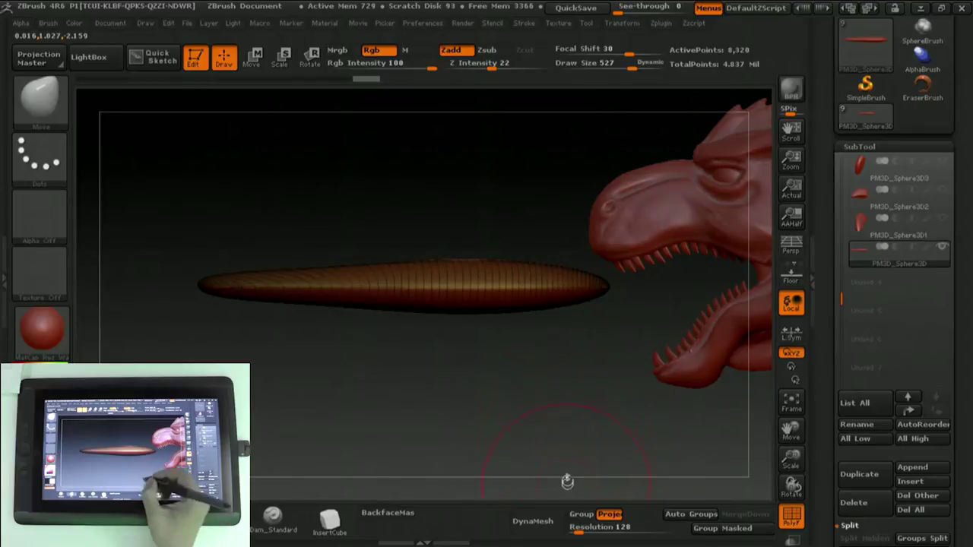
pyautogui.click(577, 530)
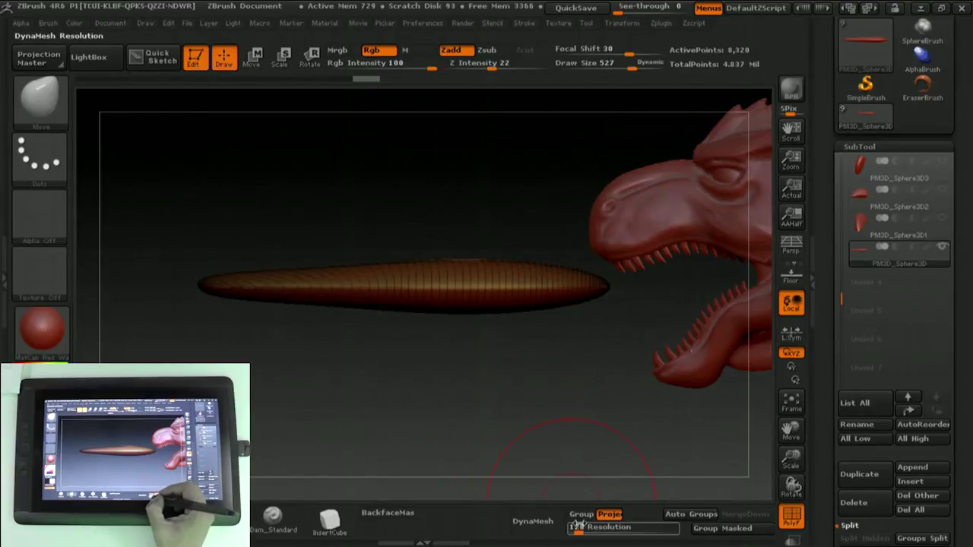
# - Remesh the spindle with DynaMesh at resolution 128 for even, denser geometry
pyautogui.write('48')
pyautogui.press('Return')
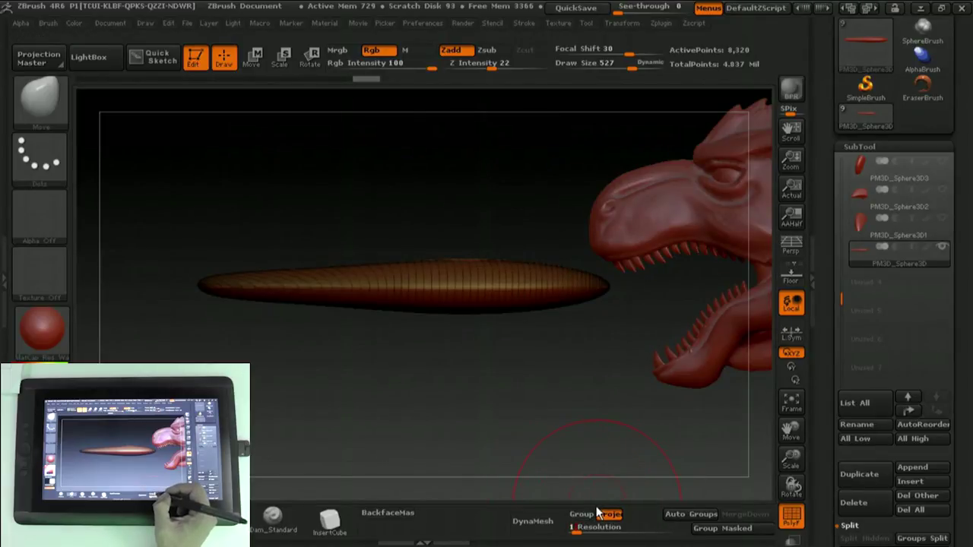
pyautogui.click(533, 521)
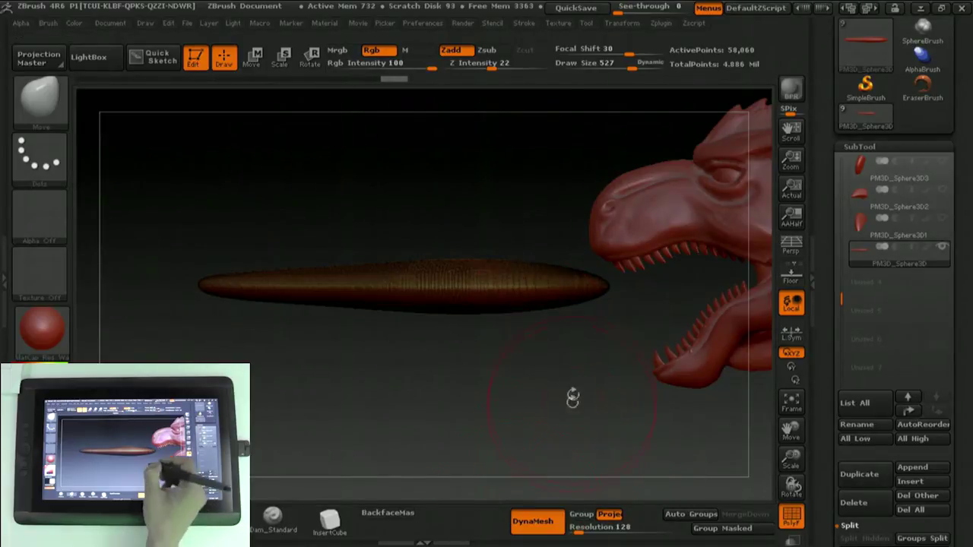
pyautogui.moveTo(530, 357); pyautogui.dragTo(413, 462)
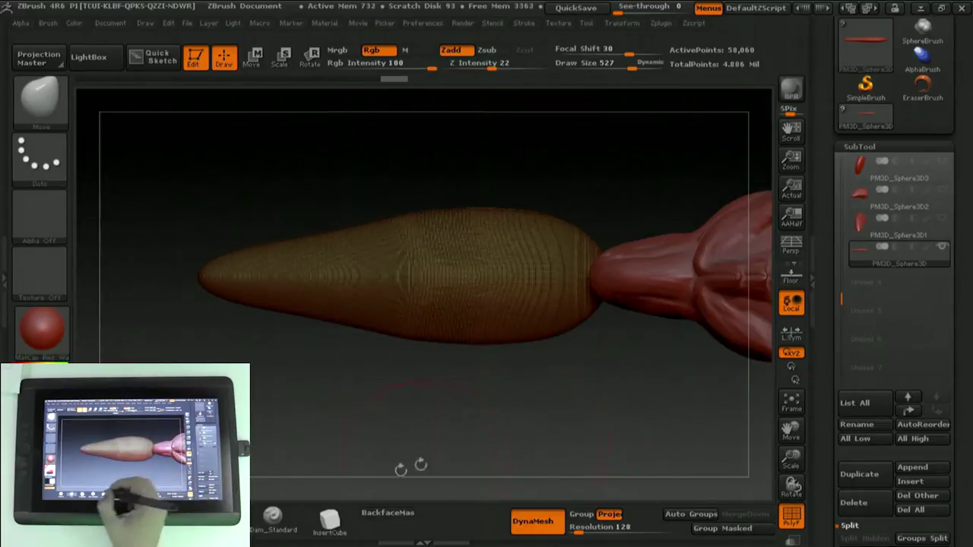
# - Test a Dam_Standard groove along the tongue's left half, then undo it
pyautogui.click(272, 519)
pyautogui.moveTo(213, 269); pyautogui.dragTo(532, 279)
pyautogui.hotkey('ctrl', 'z')
pyautogui.hotkey('ctrl', 'z')
pyautogui.hotkey('ctrl', 'z')
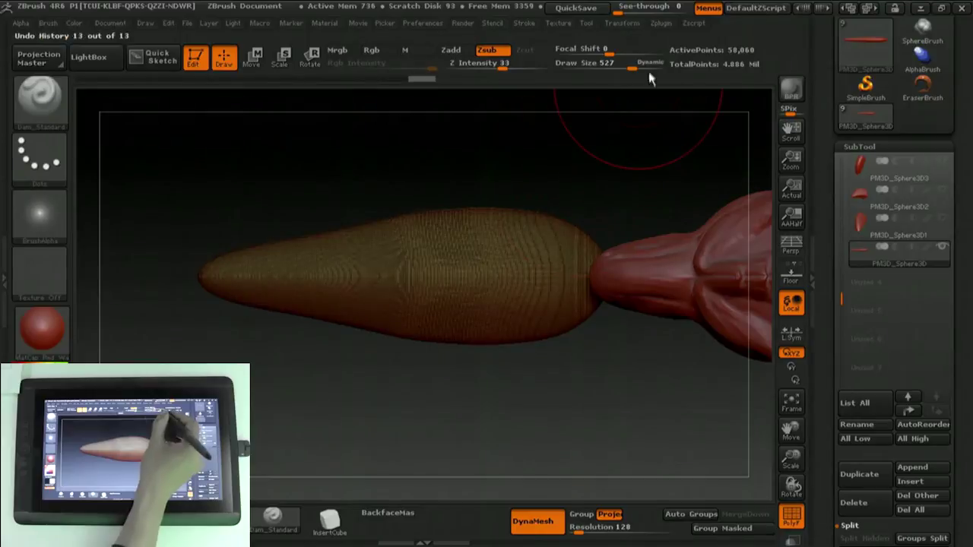
# - Turn off PolyF, shrink the brush and smooth away the dent at the tongue tip
pyautogui.click(791, 517)
pyautogui.moveTo(633, 67); pyautogui.dragTo(638, 54)
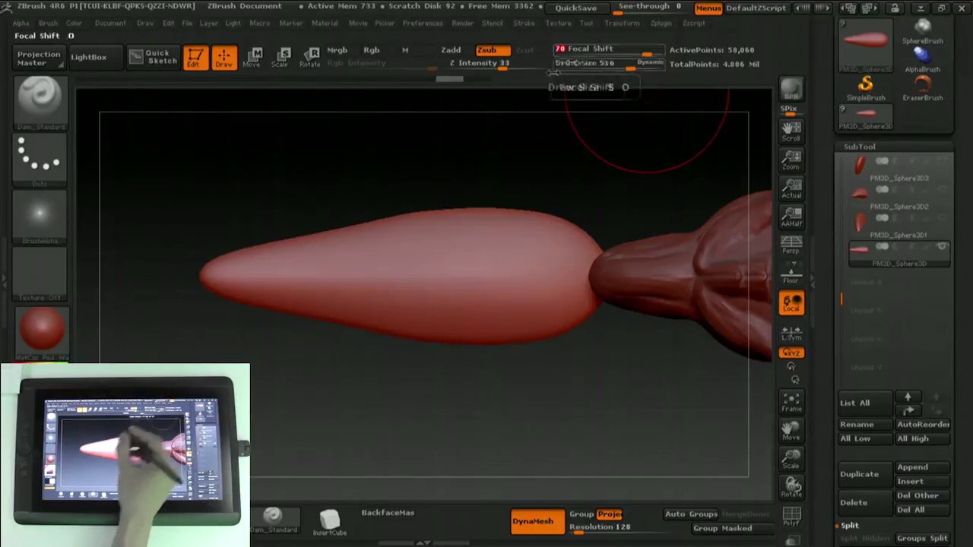
pyautogui.press('b')
pyautogui.press('s')
pyautogui.press('t')
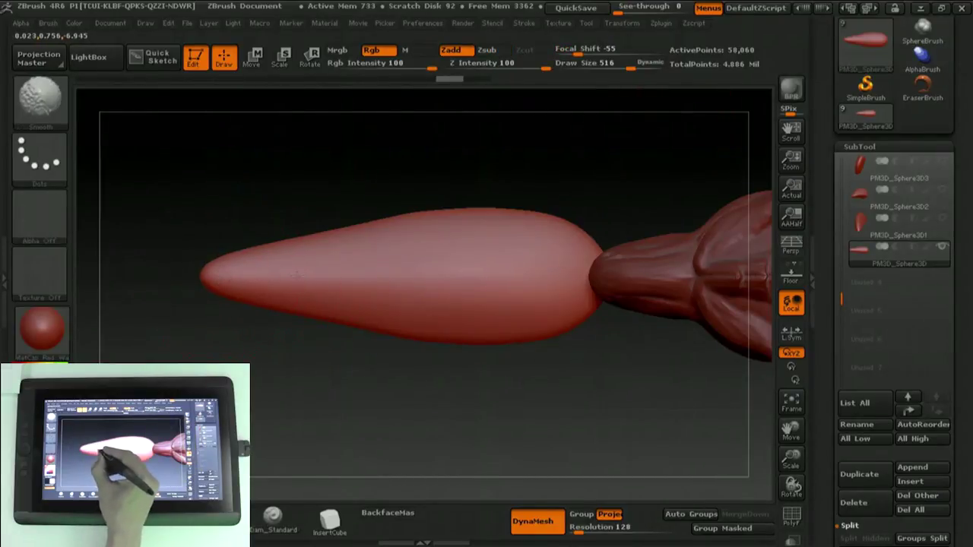
pyautogui.press('shift')
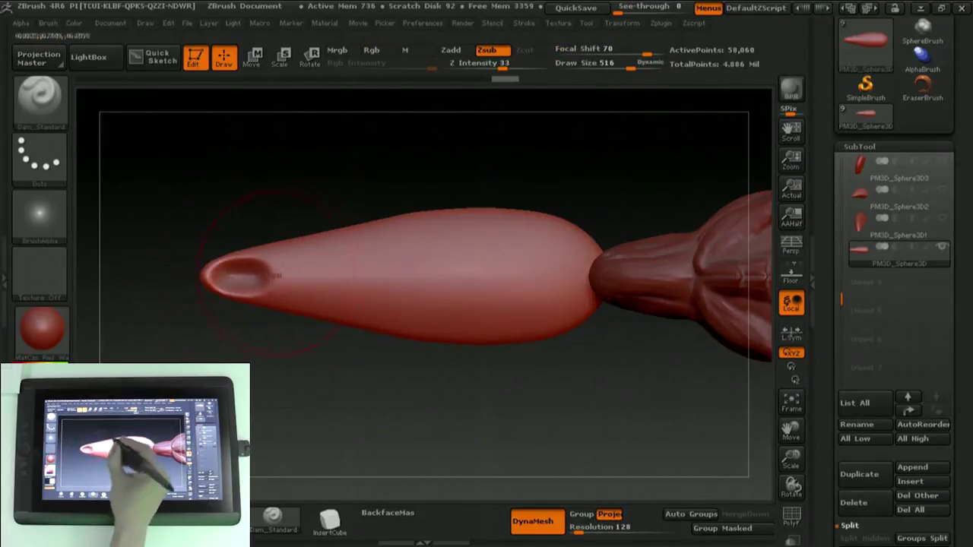
pyautogui.keyDown('shift'); pyautogui.moveTo(251, 275); pyautogui.dragTo(228, 275); pyautogui.keyUp('shift')
# - Lower Z Intensity, carve a crease down the tongue's middle, and smooth it along its length
pyautogui.moveTo(501, 67); pyautogui.dragTo(471, 67)
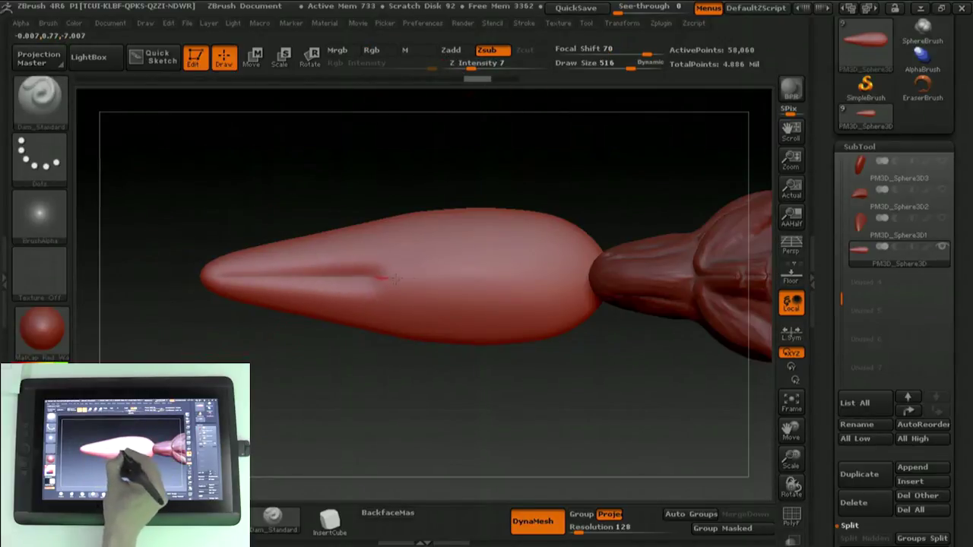
pyautogui.moveTo(377, 279); pyautogui.dragTo(472, 285)
pyautogui.hotkey('ctrl', 'z')
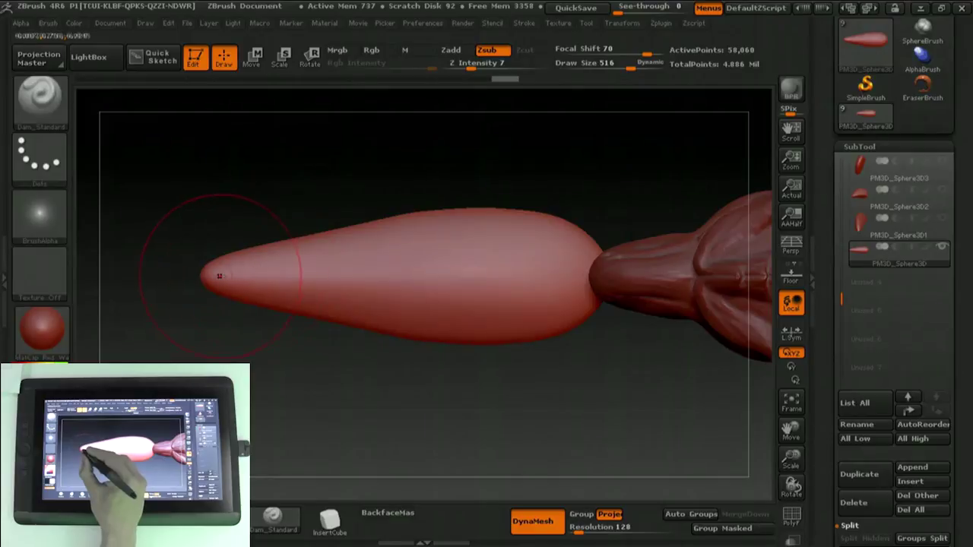
pyautogui.keyDown('shift'); pyautogui.moveTo(327, 272); pyautogui.dragTo(218, 275); pyautogui.keyUp('shift')
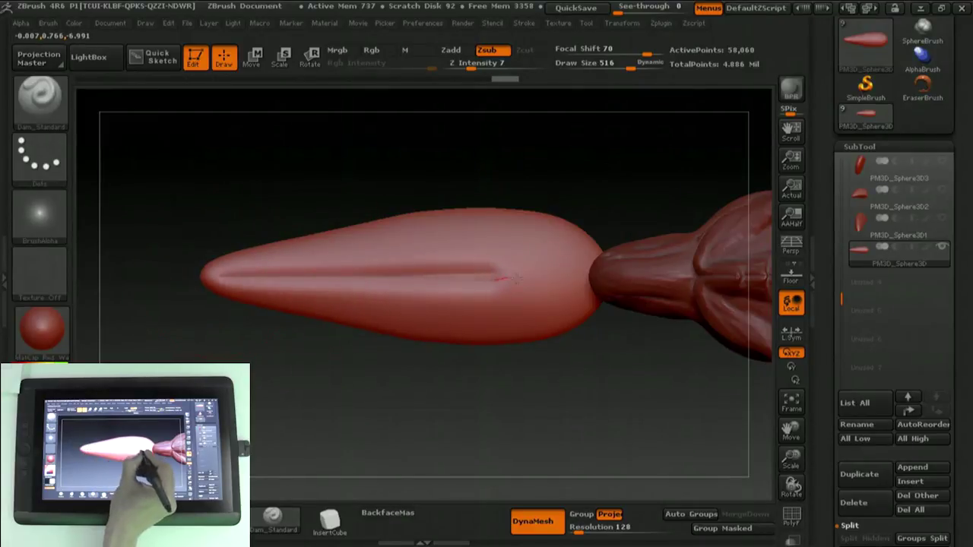
pyautogui.moveTo(409, 345); pyautogui.dragTo(530, 276)
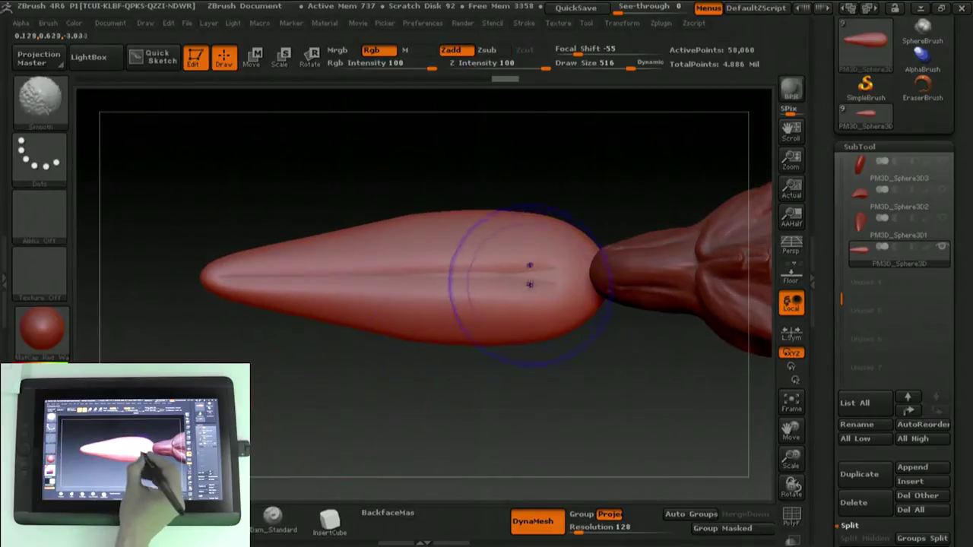
pyautogui.press('w')
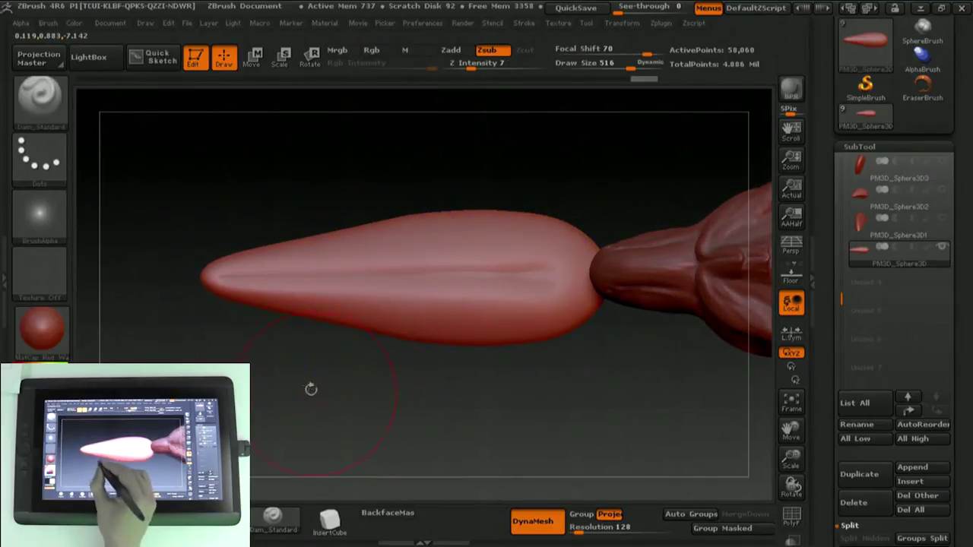
pyautogui.moveTo(315, 393); pyautogui.dragTo(456, 342)
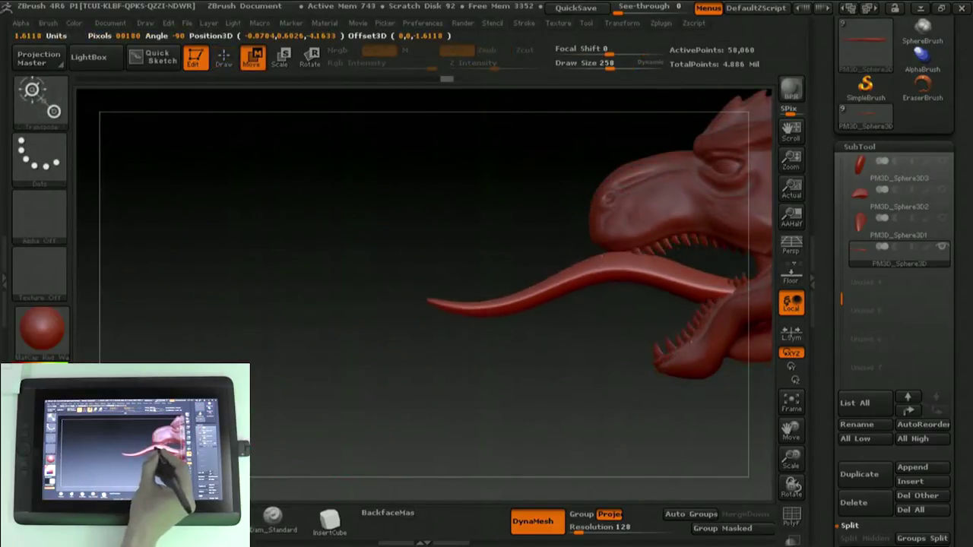
# - Scale the tongue down along its length so it fits between the dragon's jaws
pyautogui.moveTo(314, 254); pyautogui.dragTo(442, 253)
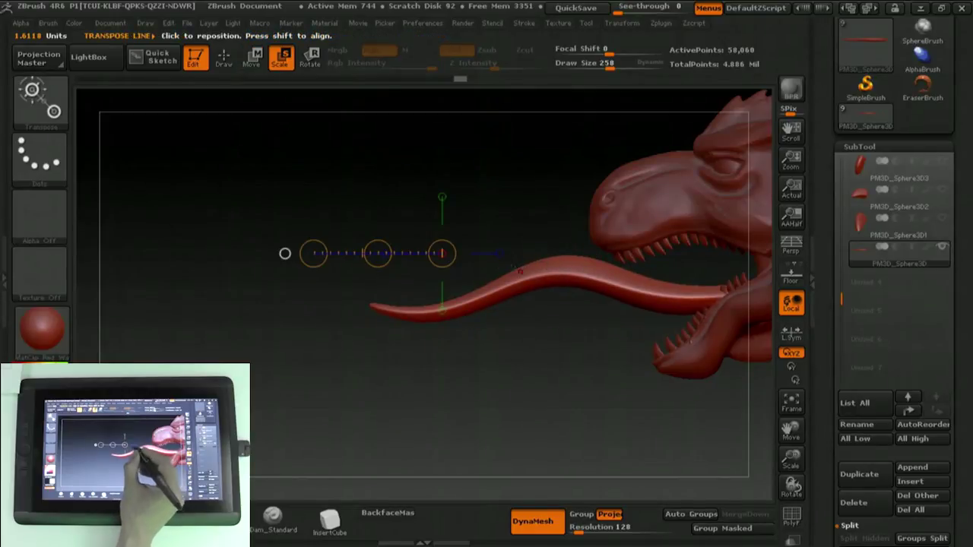
pyautogui.moveTo(578, 282); pyautogui.dragTo(259, 282)
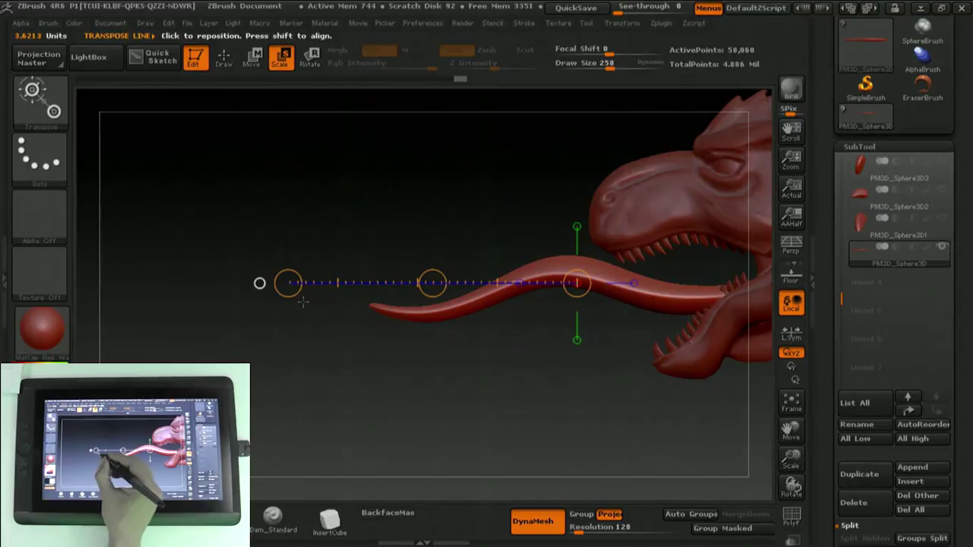
pyautogui.moveTo(288, 283); pyautogui.dragTo(266, 282)
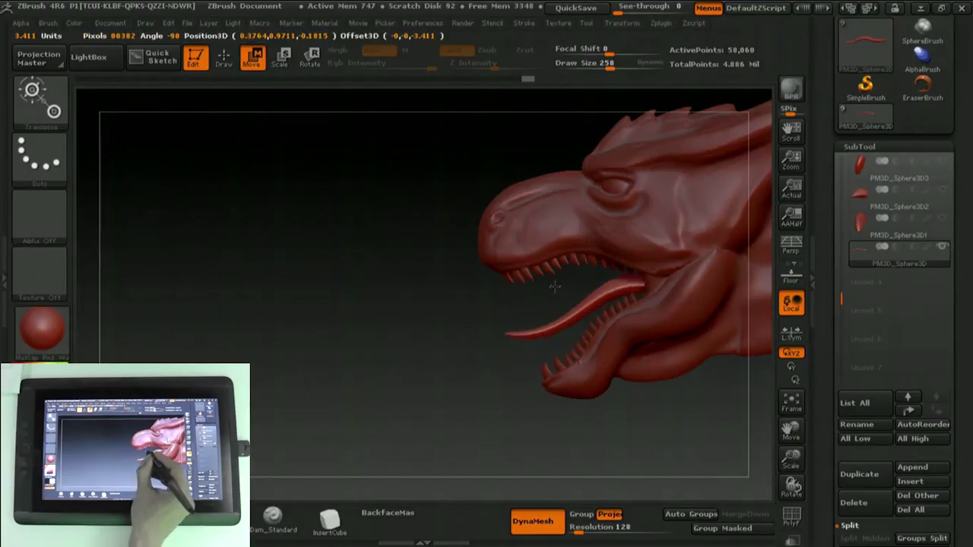
pyautogui.moveTo(524, 357)
pyautogui.mouseDown()
pyautogui.moveTo(405, 352)
pyautogui.moveTo(333, 327)
pyautogui.mouseUp()
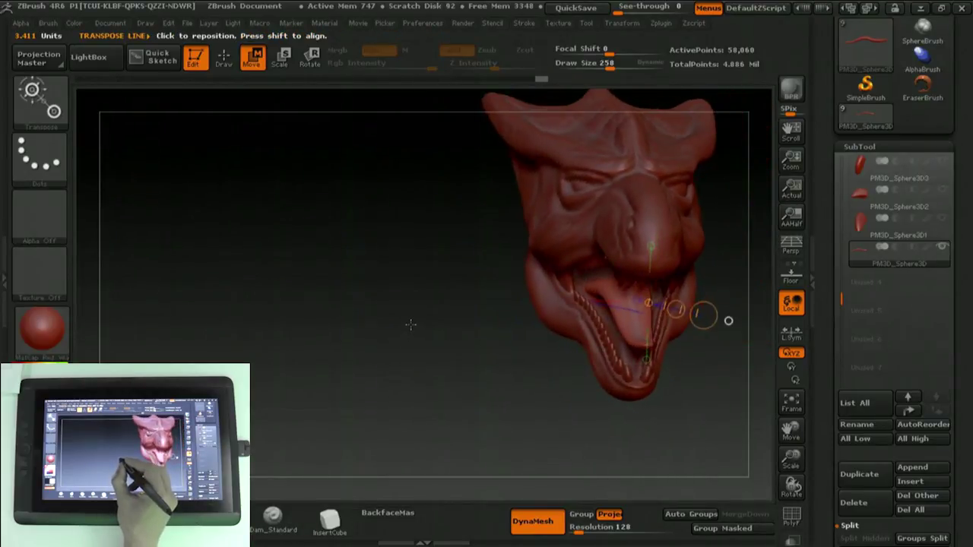